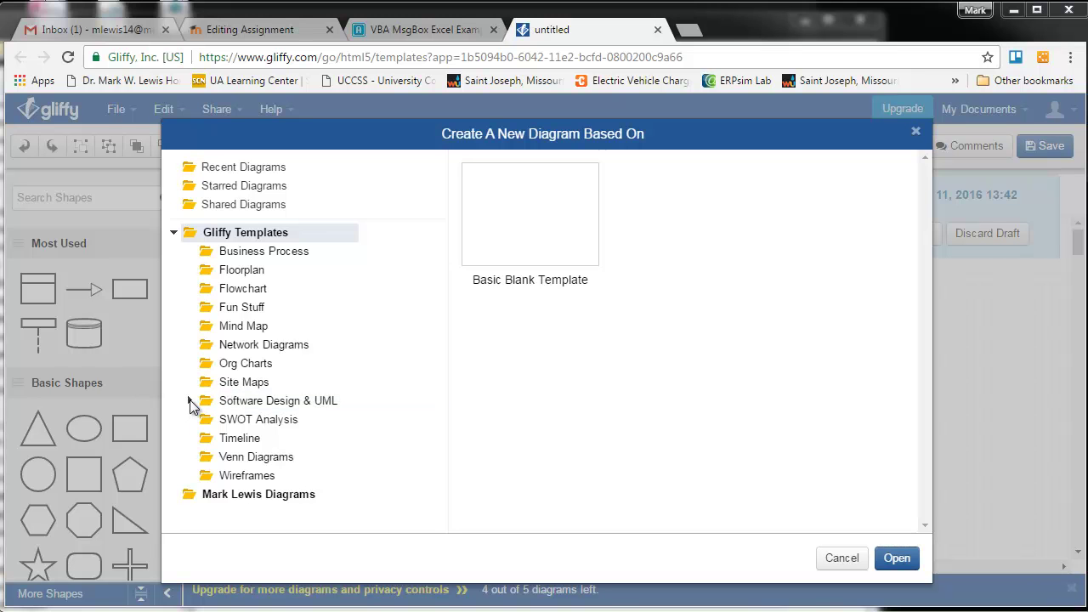
- Choose the Software Design & UML category, after previewing Use Case Diagrams, to reach the Blank UML Template
click(188, 403)
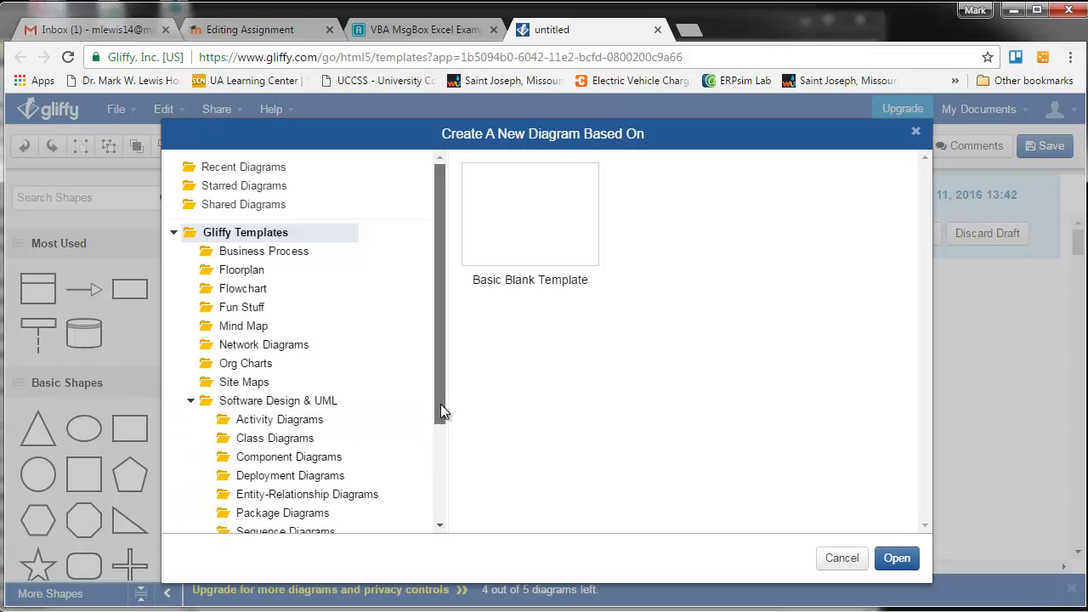
drag(441, 404, 444, 500)
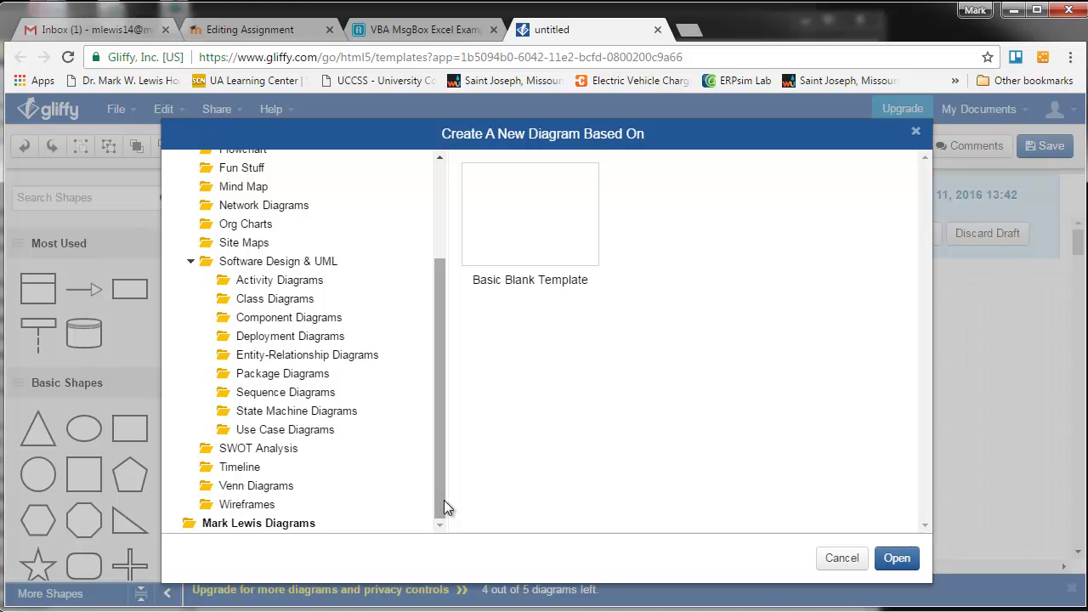
click(267, 434)
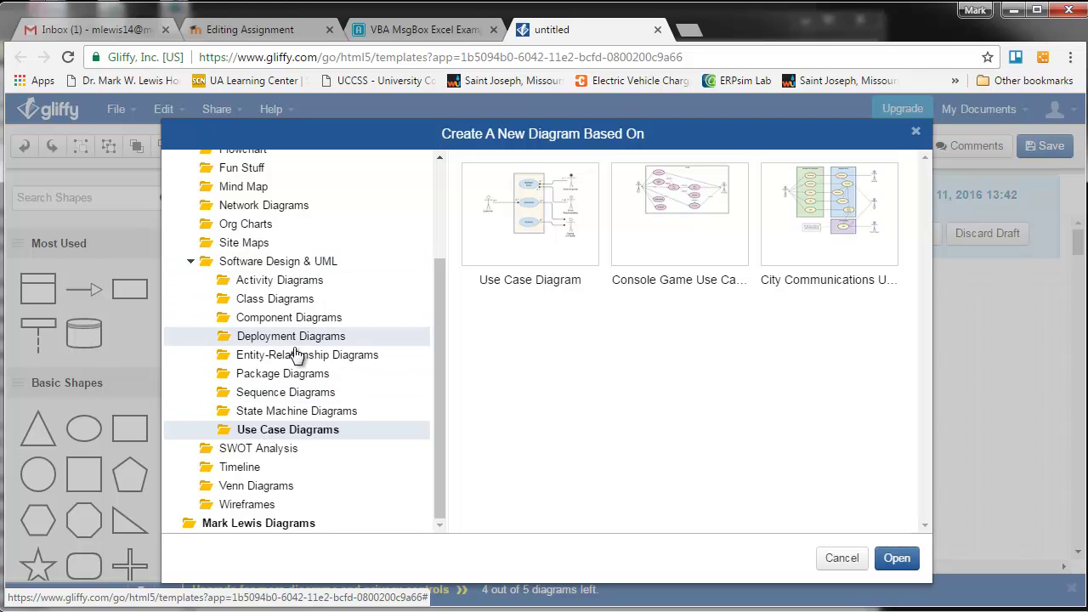
click(288, 265)
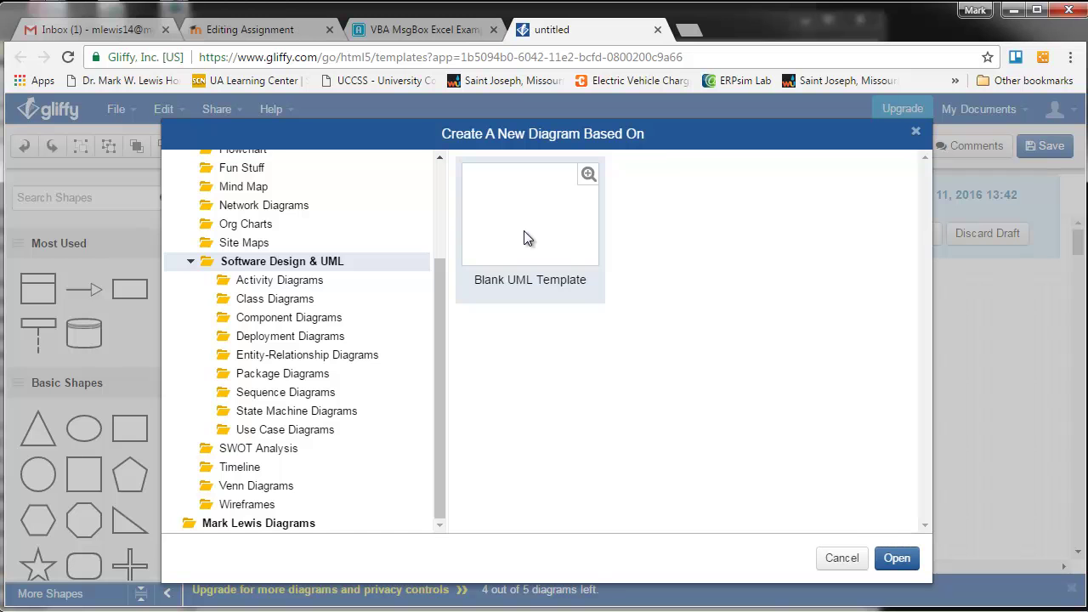
- Create a blank UML diagram, remove the UML Class library and expand the UML 1.0 shapes
click(902, 562)
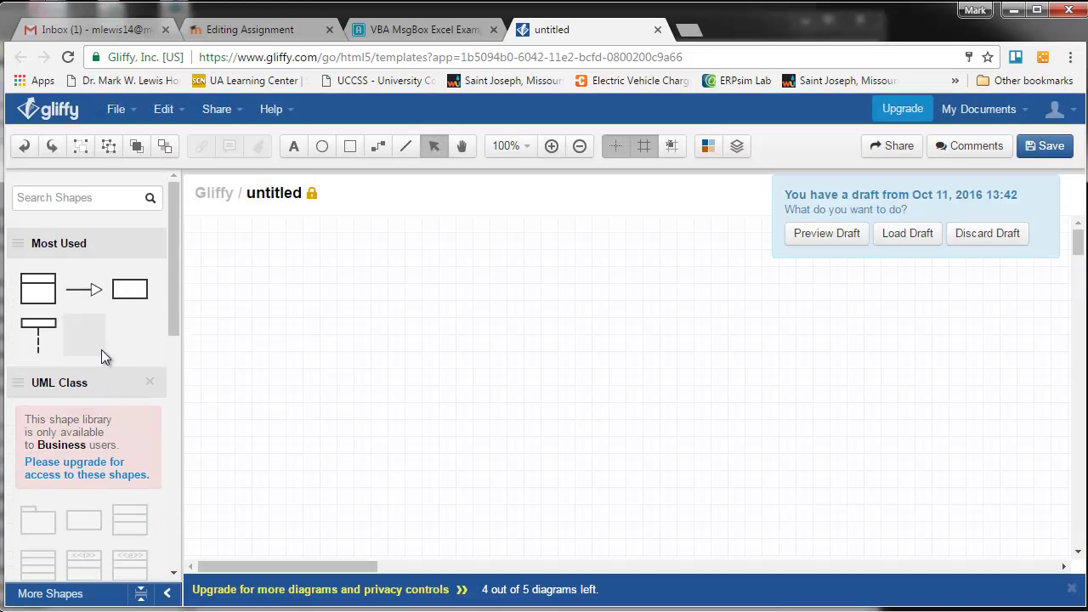
drag(175, 316, 171, 356)
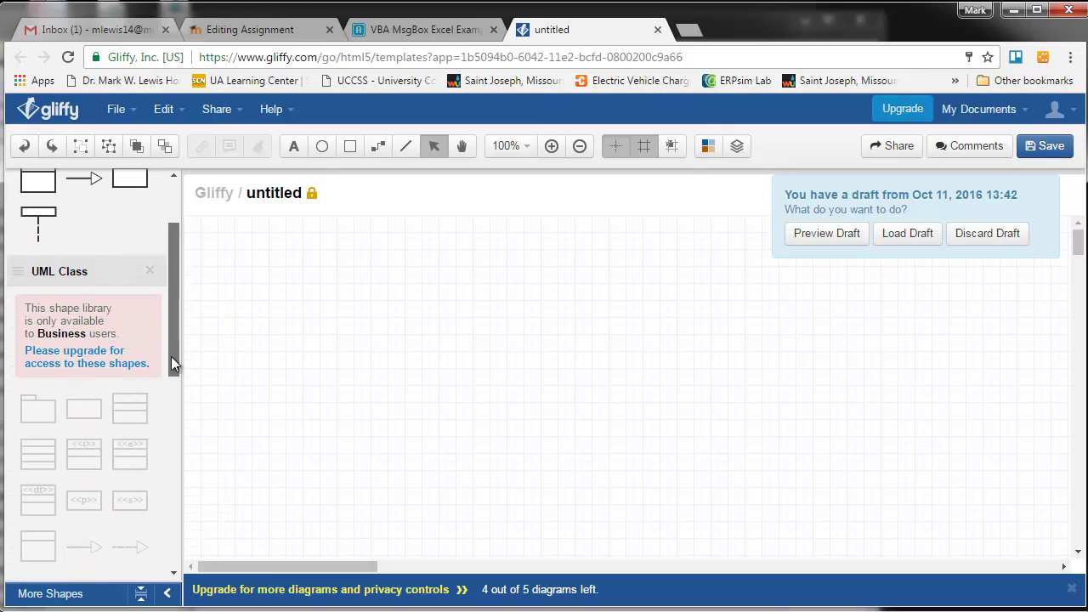
click(149, 269)
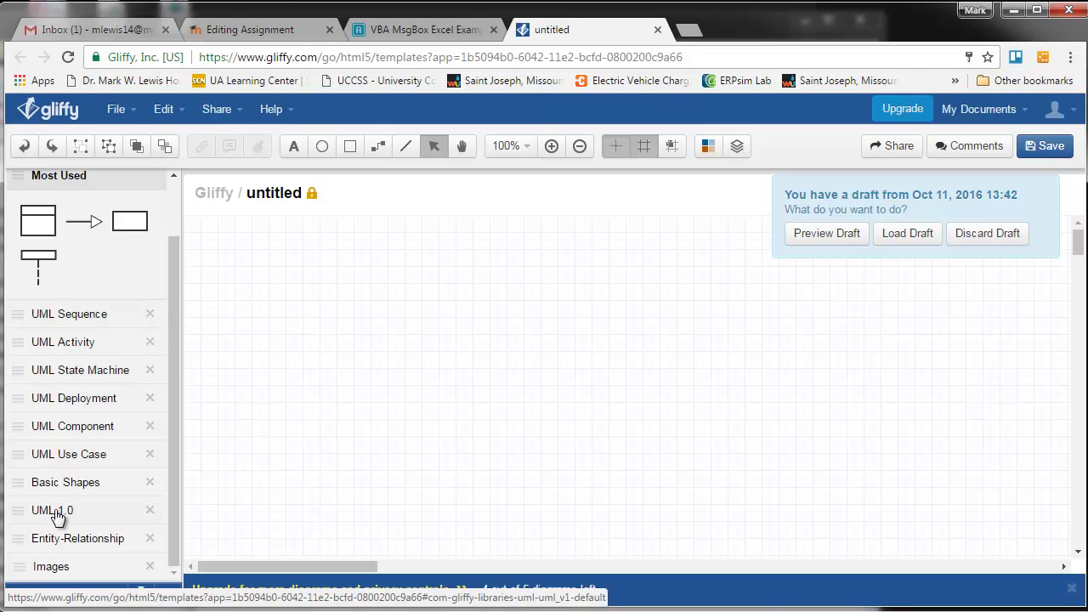
click(85, 510)
drag(172, 377, 165, 536)
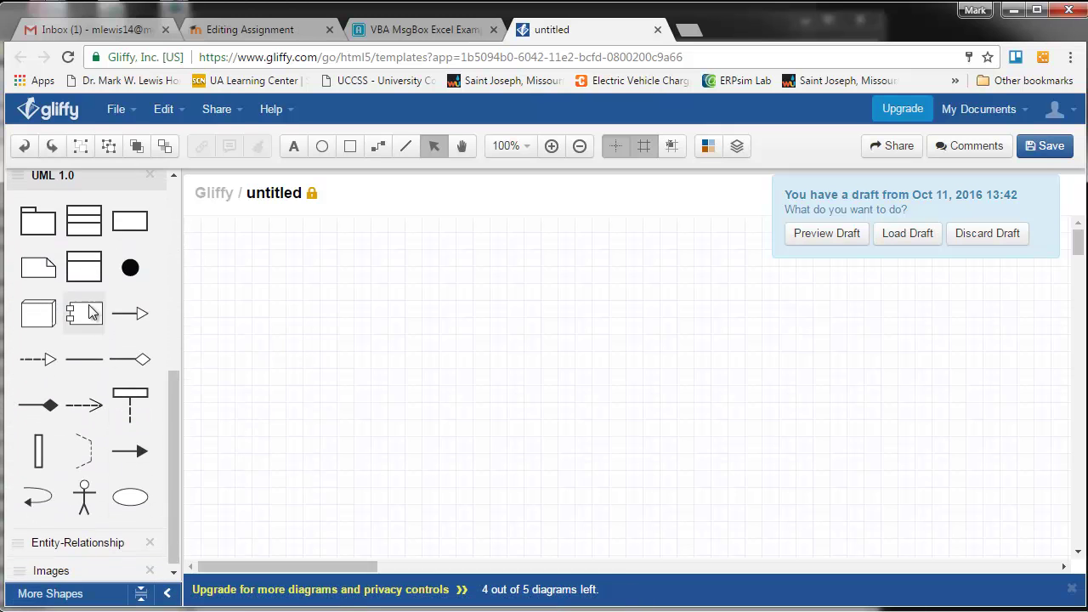
- Add a UML 1.0 object box to the canvas and title it '0'
click(85, 269)
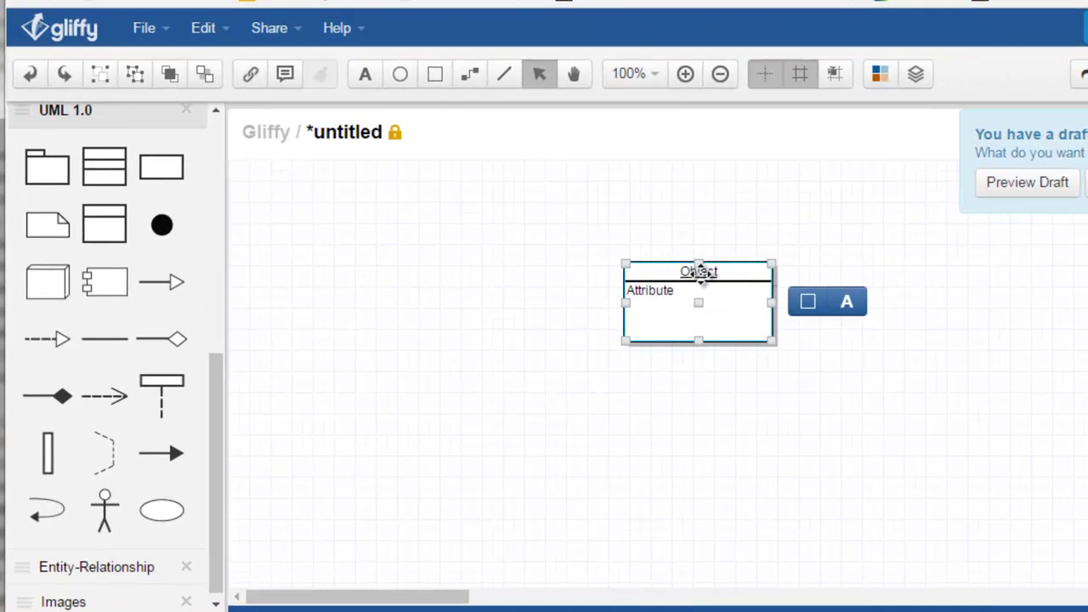
double_click(700, 273)
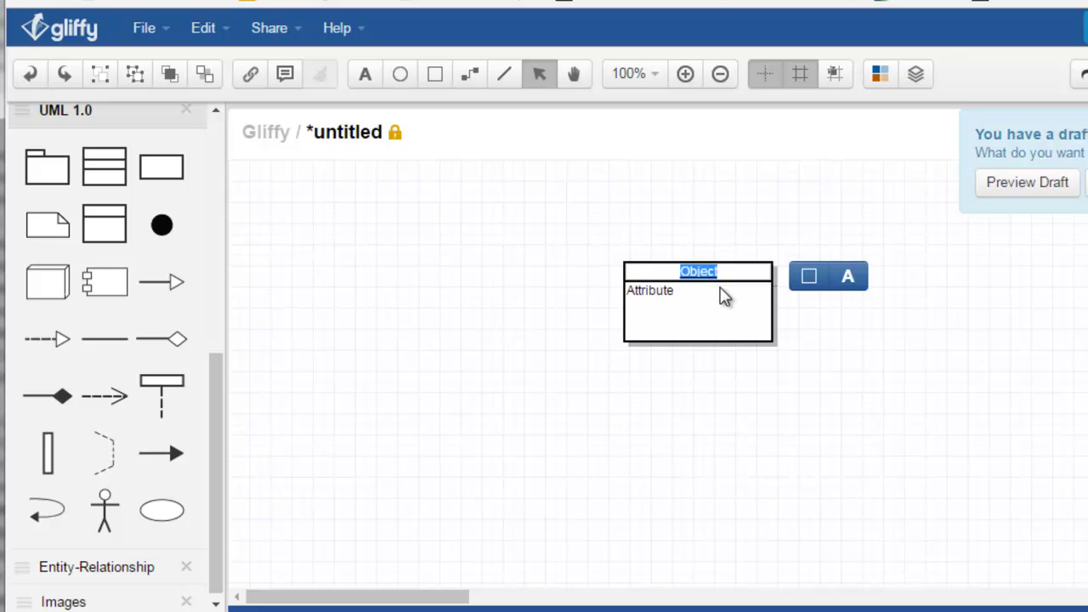
text(O)
click(680, 294)
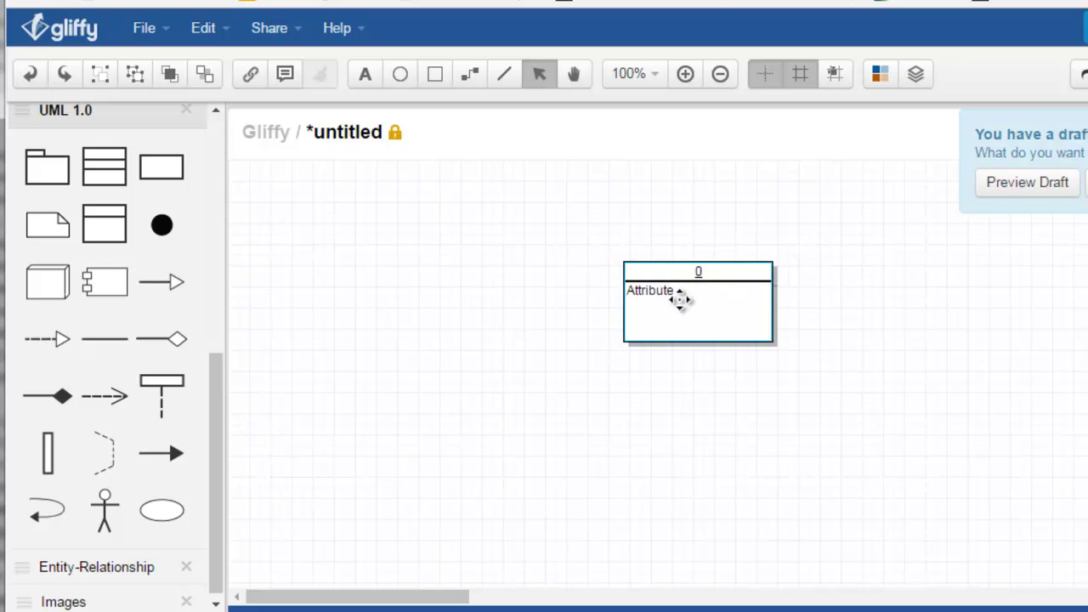
- Change the box's attribute row to 'Curriculum Tracking'
double_click(663, 293)
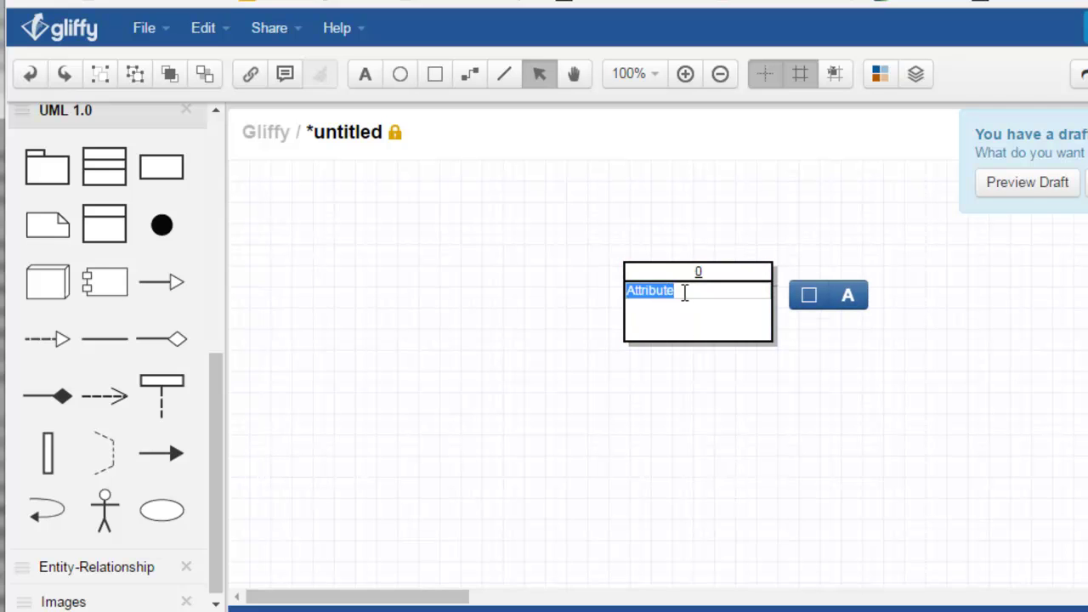
text(c)
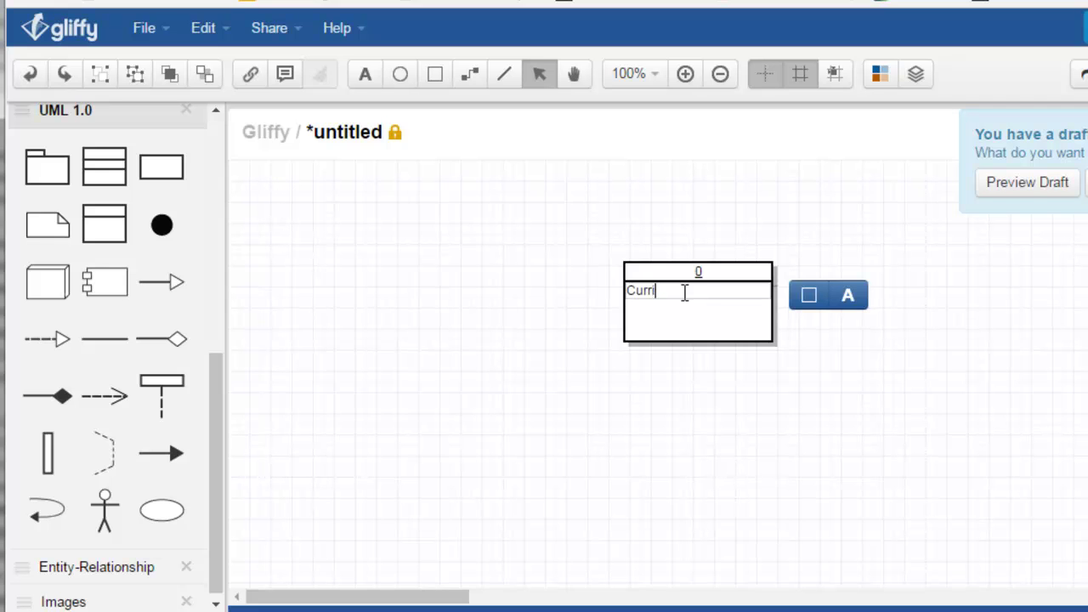
text(urriculum Tracking)
click(248, 418)
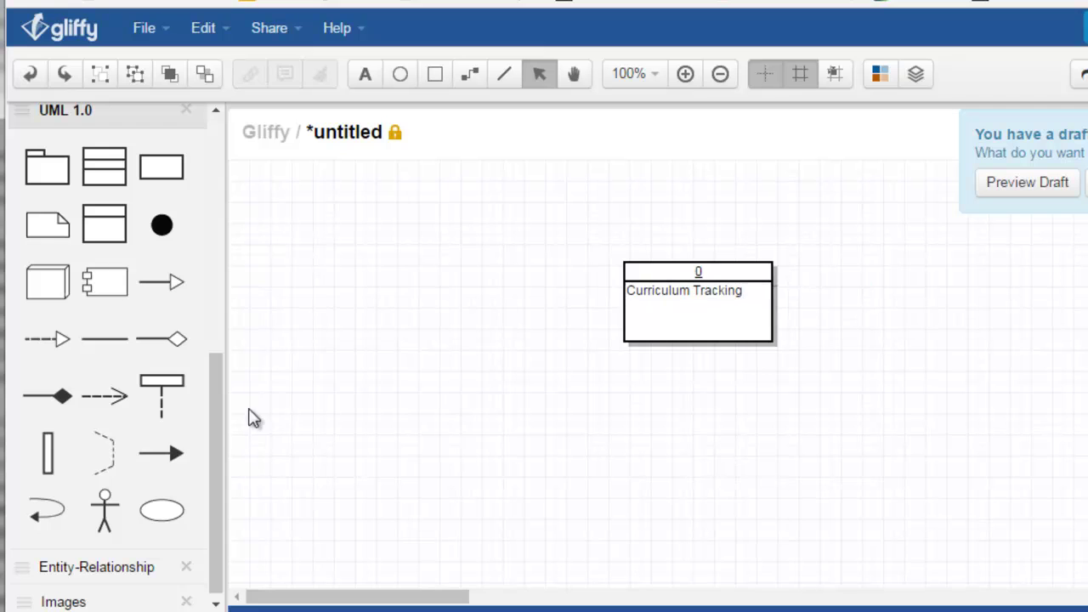
- Place a stick-figure actor labelled 'faculty' and a 'Students' rectangle below it, left of the box
drag(102, 510, 377, 244)
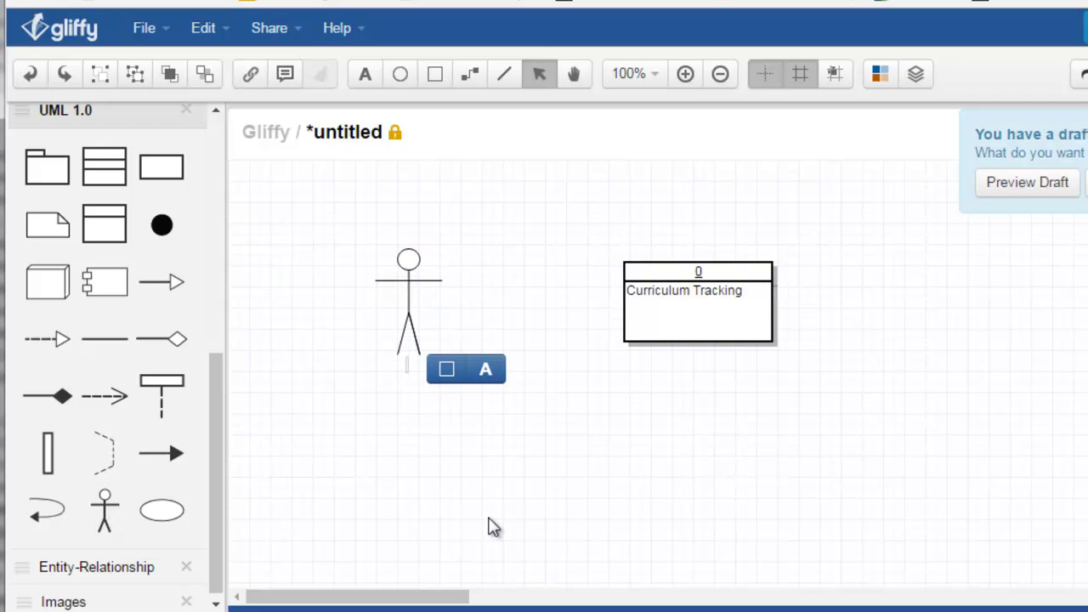
drag(159, 174, 343, 439)
drag(415, 486, 415, 485)
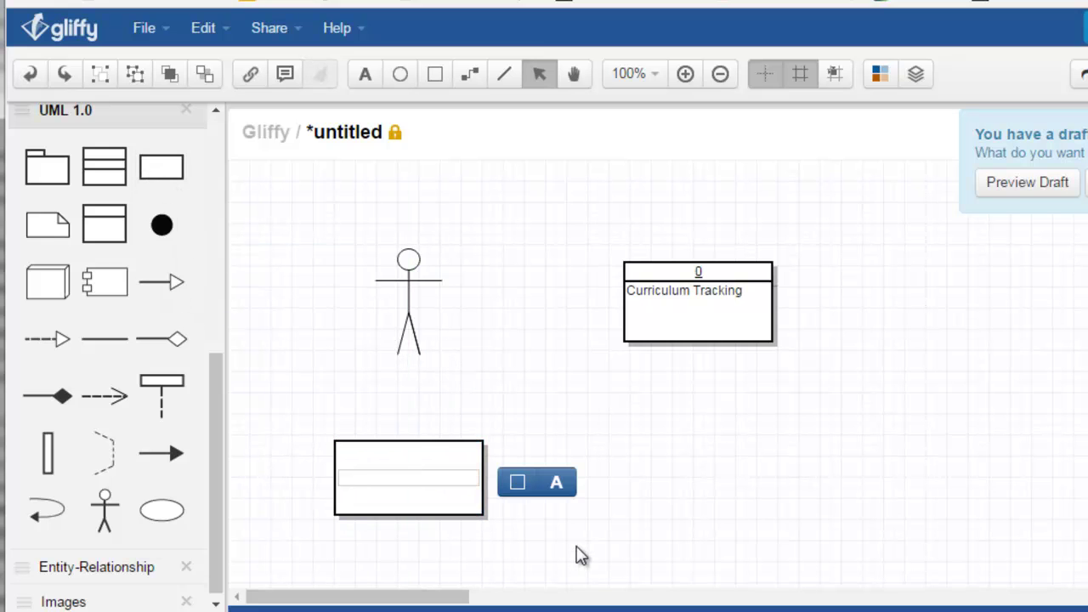
text(Students)
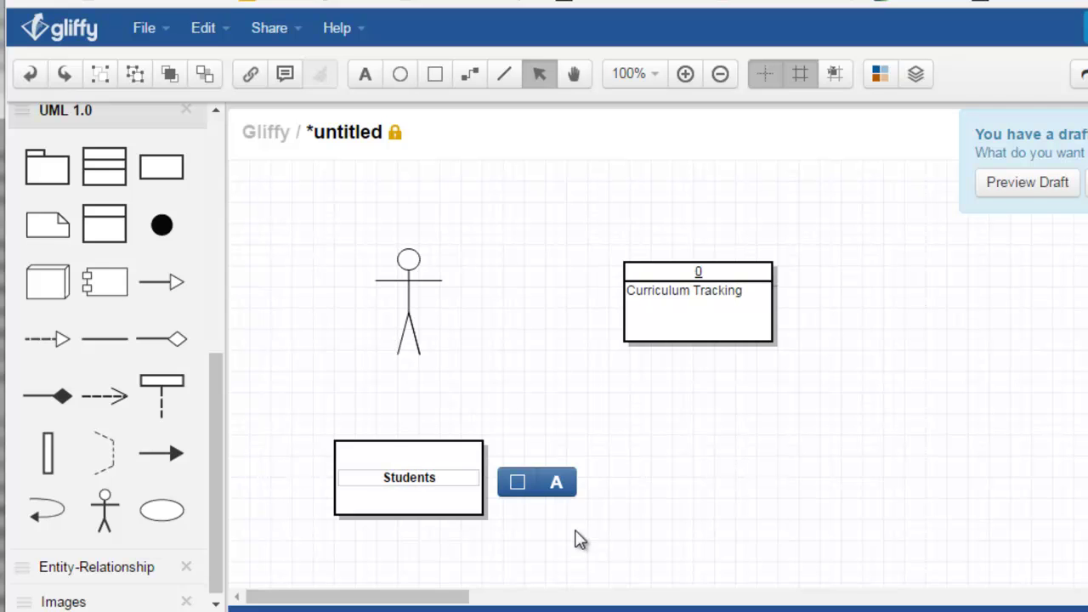
click(409, 281)
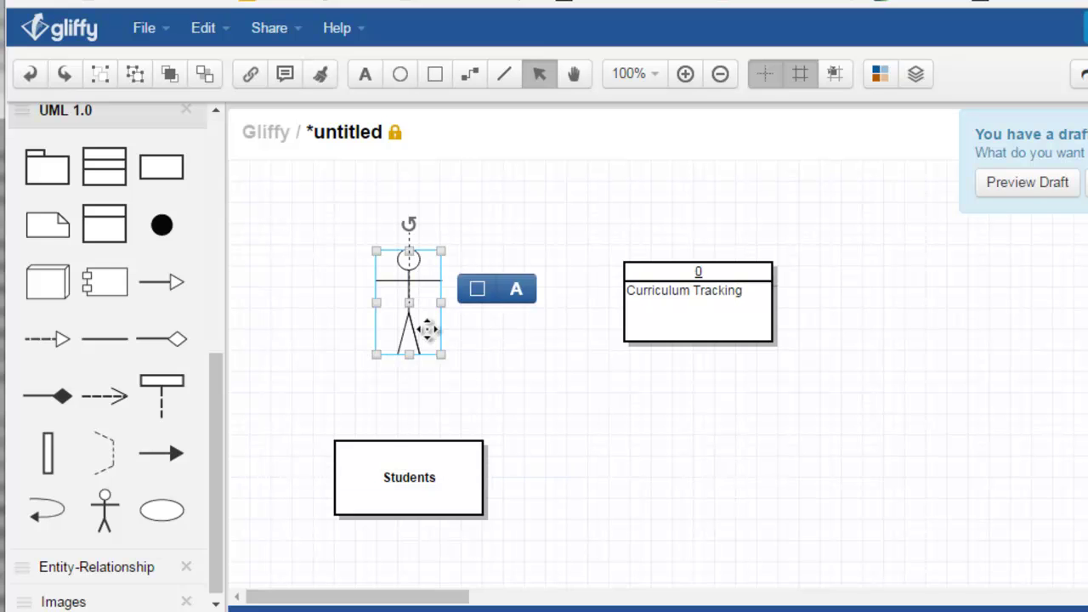
text(faculty)
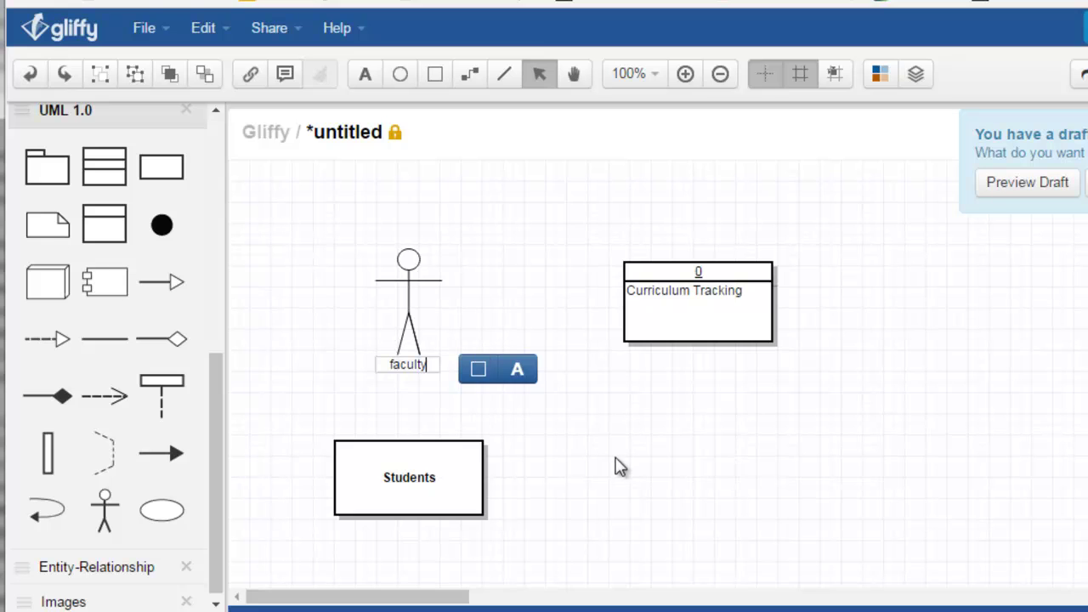
click(615, 461)
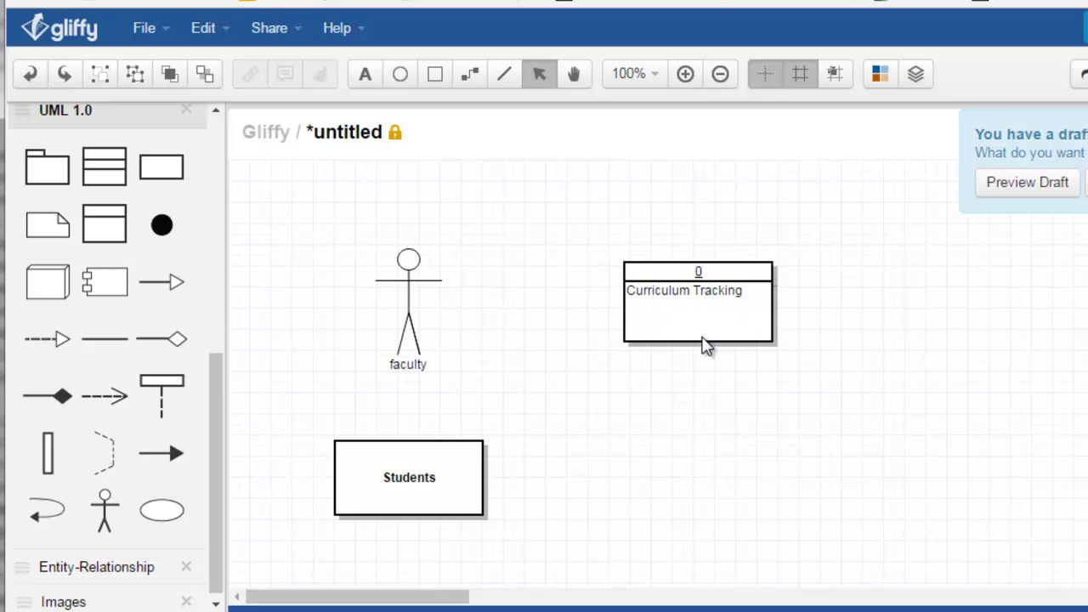
- Stretch the Curriculum Tracking box taller by dragging its bottom edge down
click(700, 340)
drag(696, 340, 707, 380)
click(613, 477)
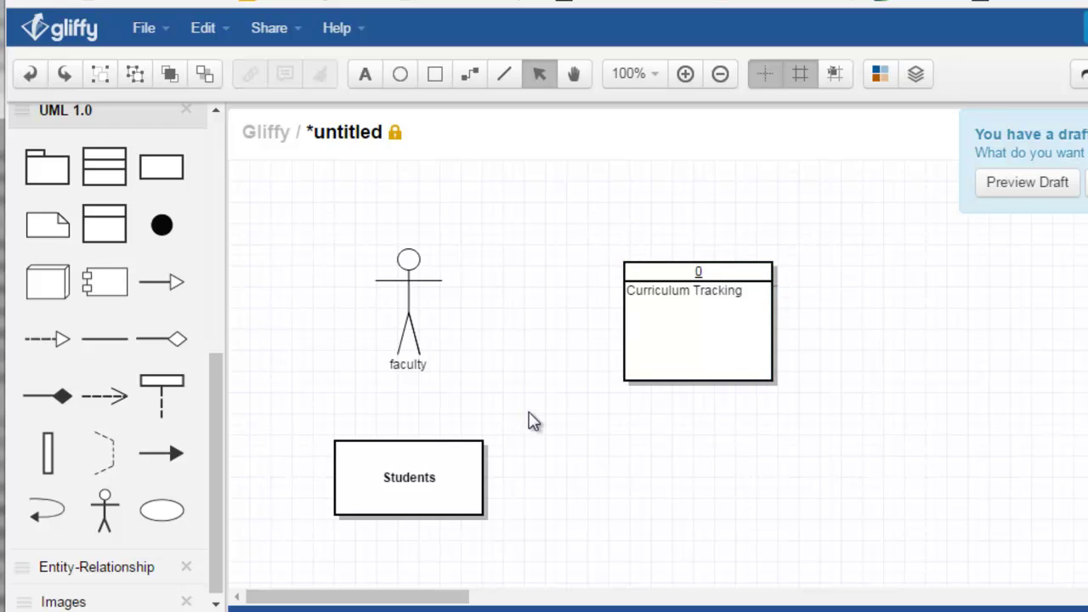
drag(212, 373, 231, 133)
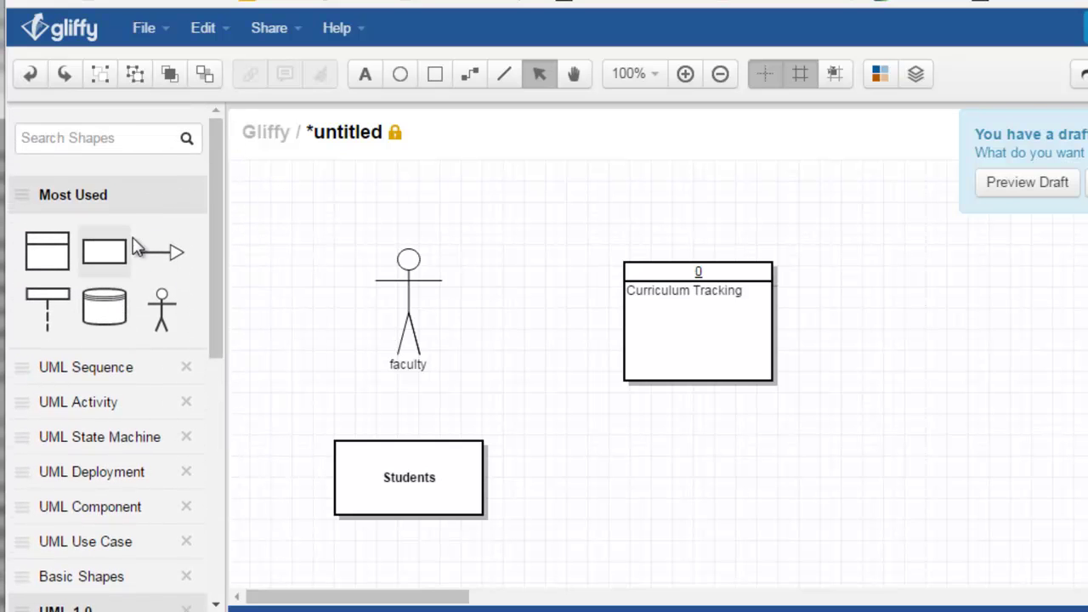
- Search shapes for 'database' and place a cylinder labelled 'Courses' right of Curriculum Tracking
click(132, 142)
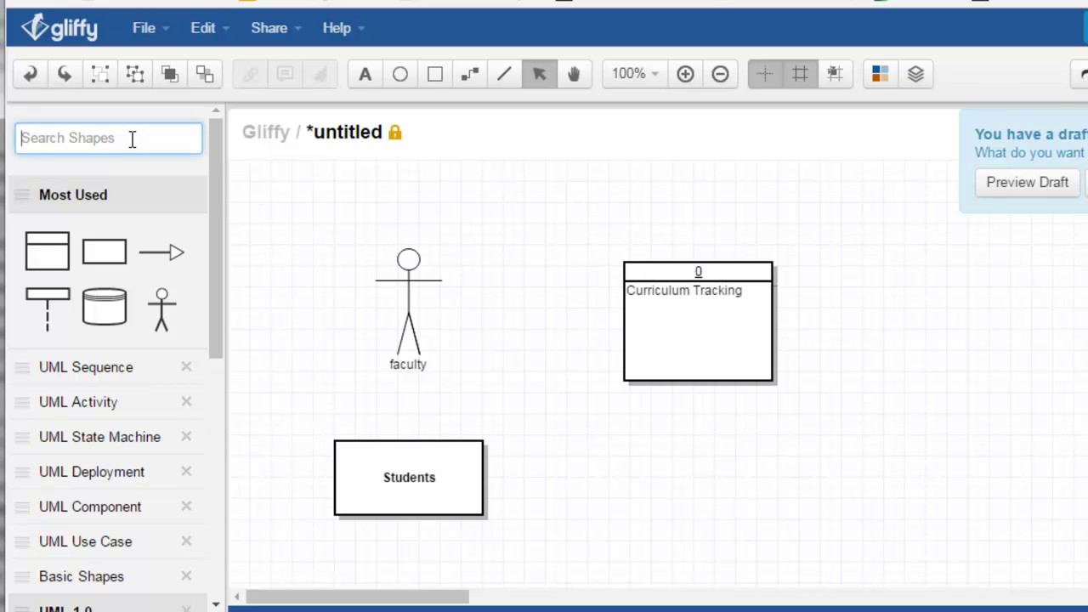
text(database)
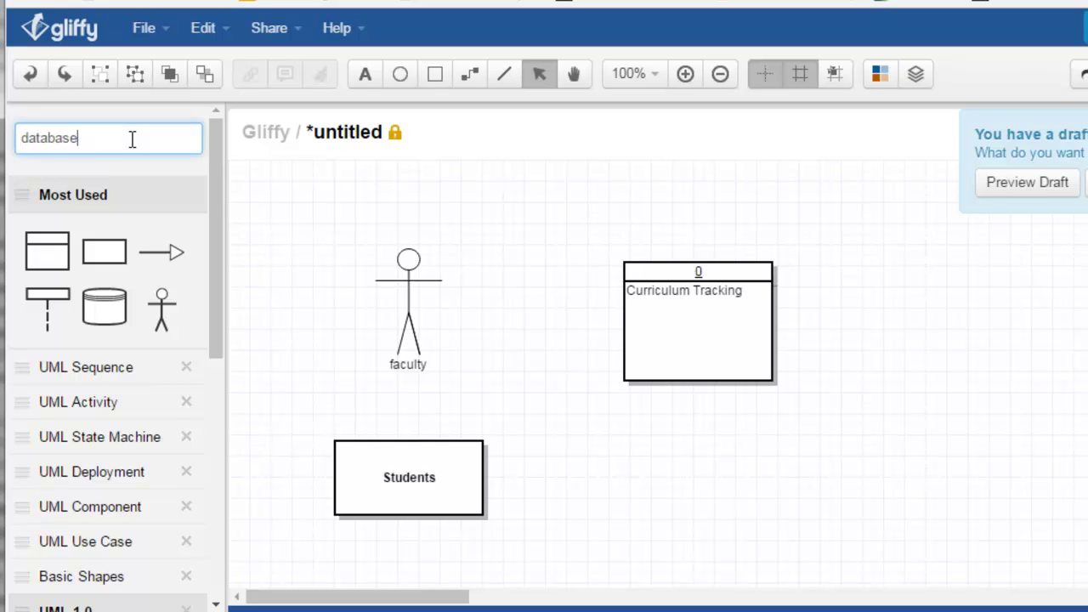
key(Return)
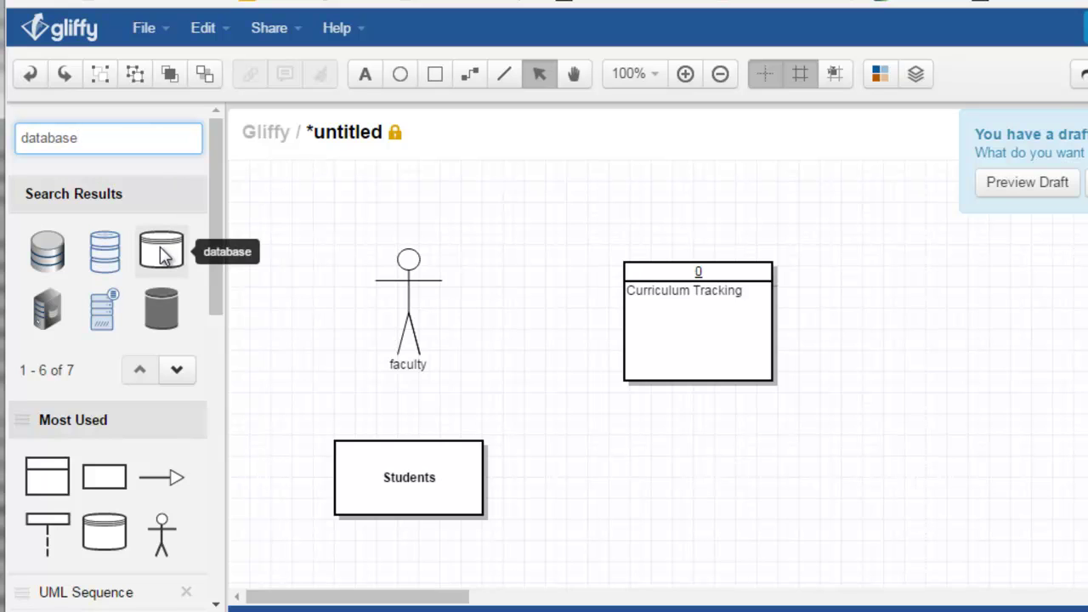
drag(162, 255, 966, 290)
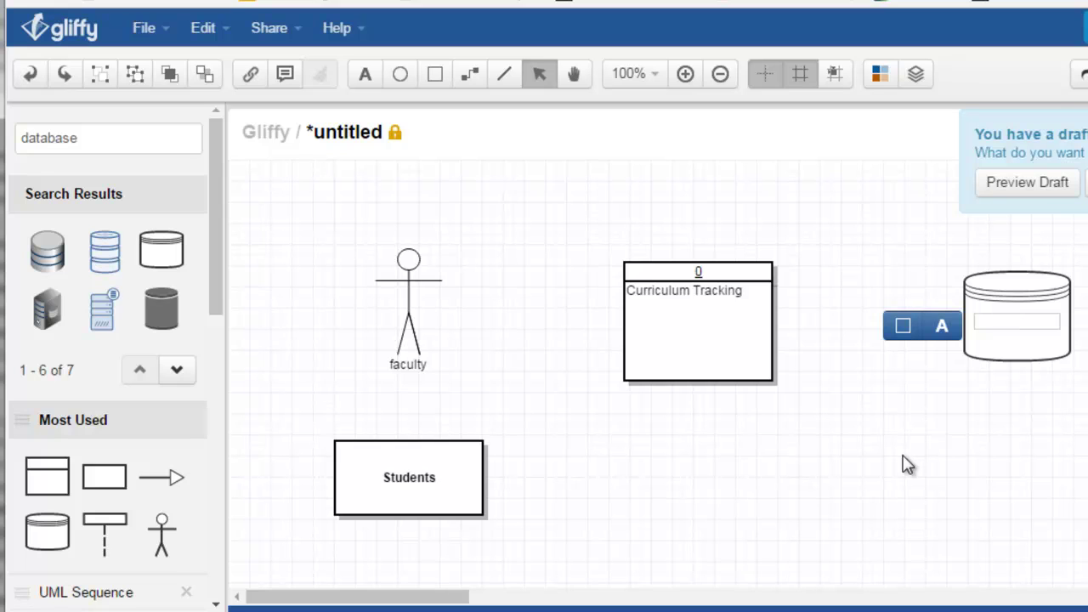
text(Courses)
click(908, 464)
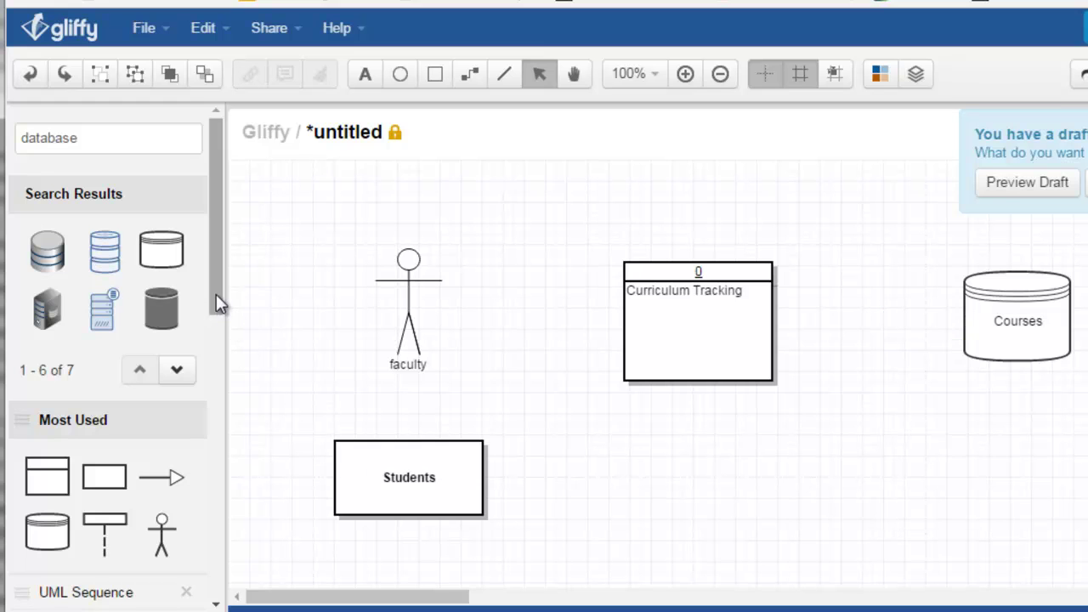
- Connect an arrow from the faculty actor to Curriculum Tracking's left connection point
drag(218, 299, 219, 591)
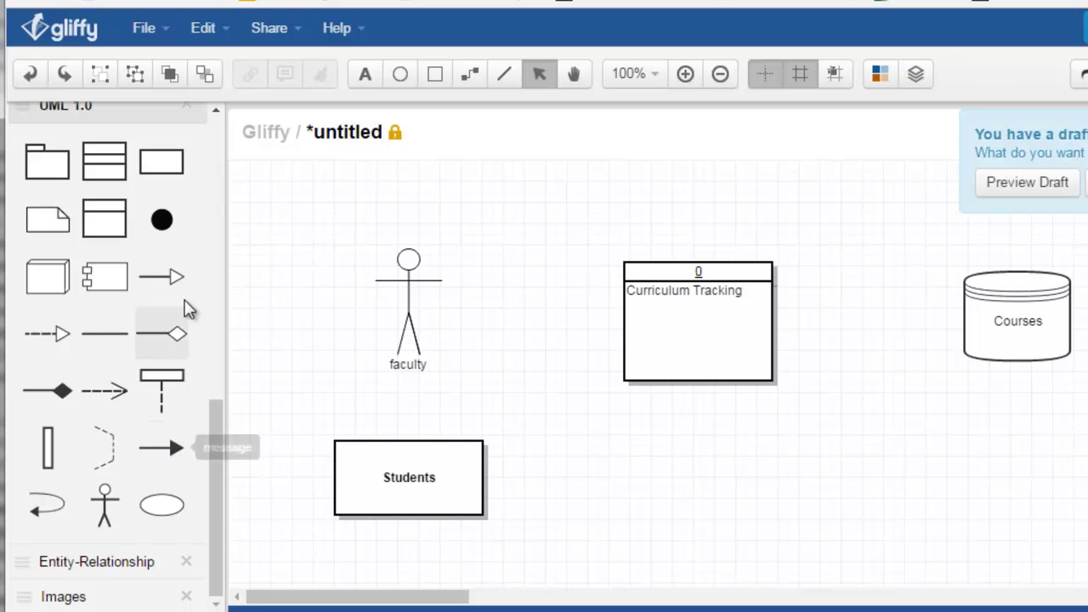
drag(175, 279, 464, 299)
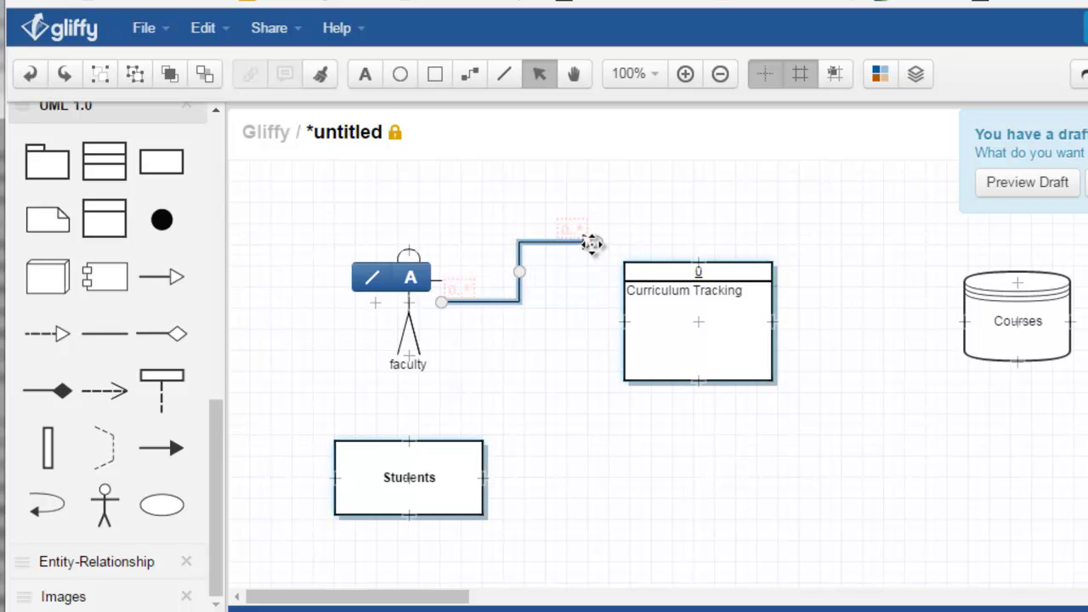
drag(595, 242, 626, 324)
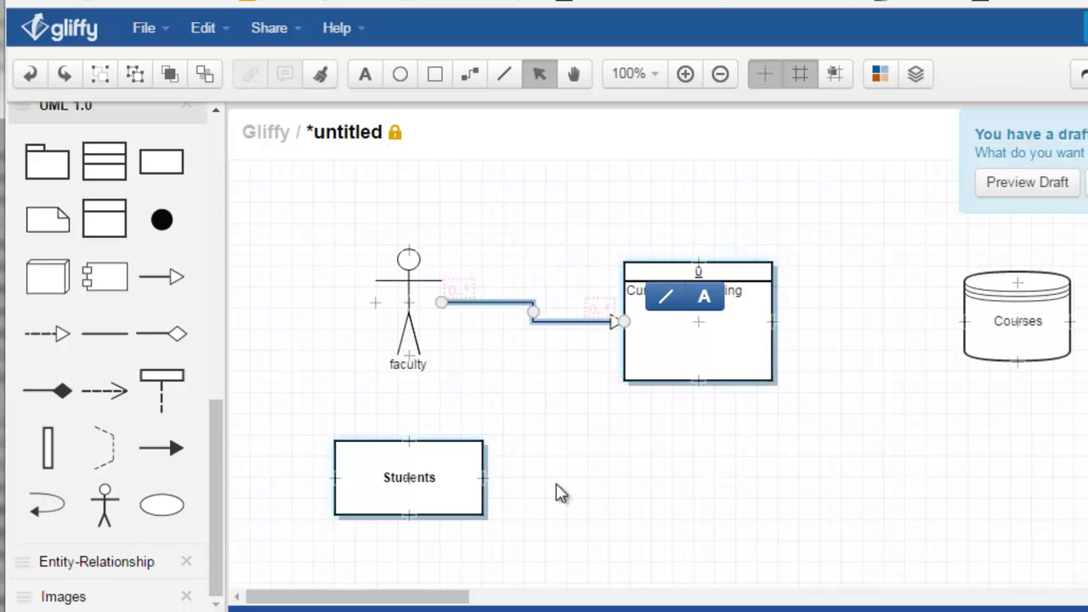
click(562, 463)
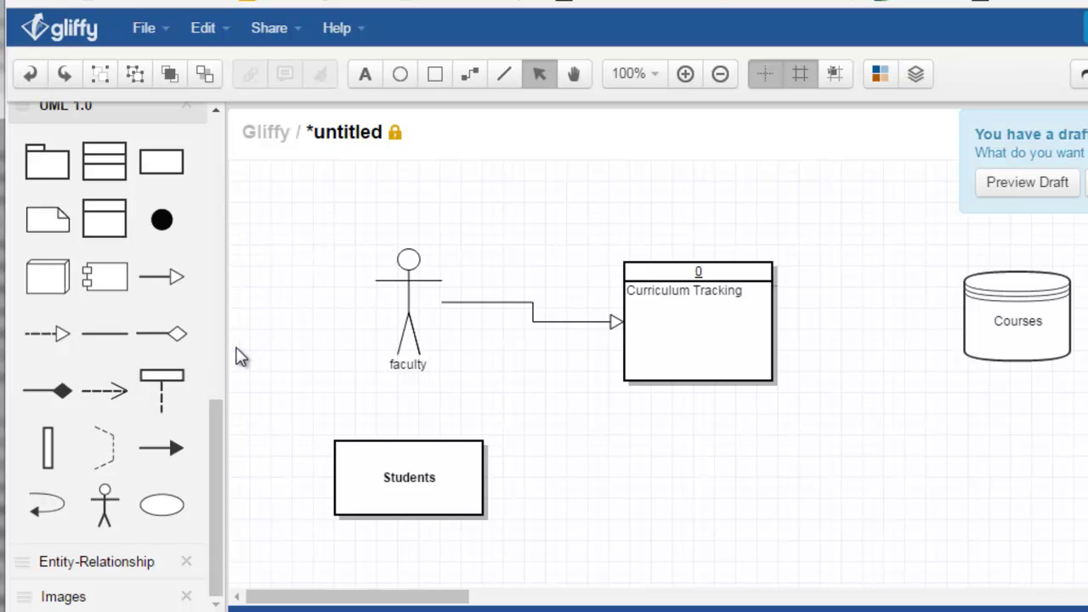
- Add a return arrow from Curriculum Tracking to faculty, shifting its bend further left
drag(151, 291, 627, 355)
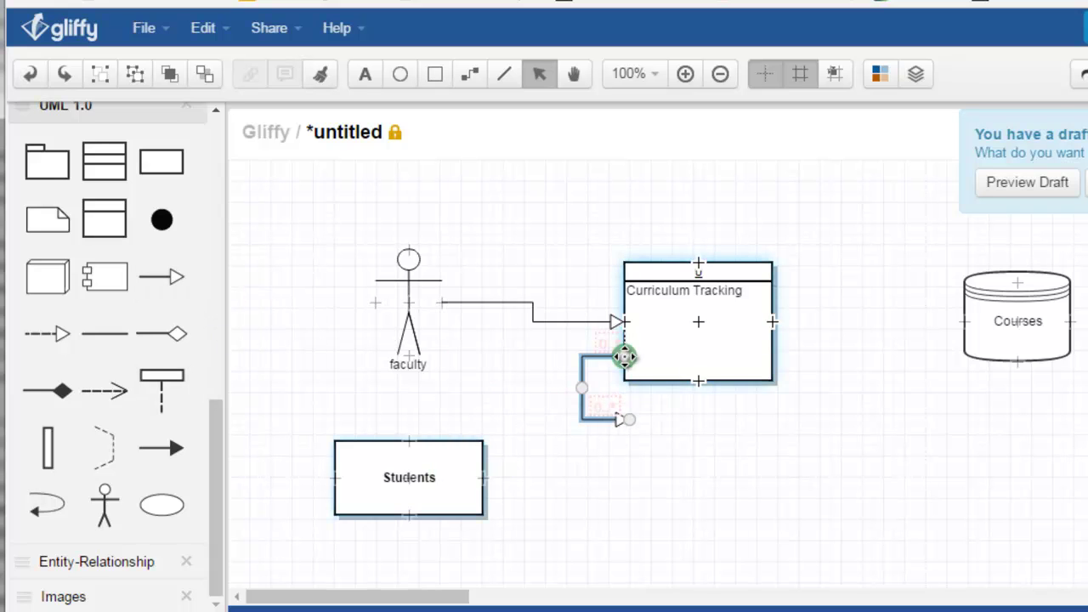
drag(624, 420, 444, 339)
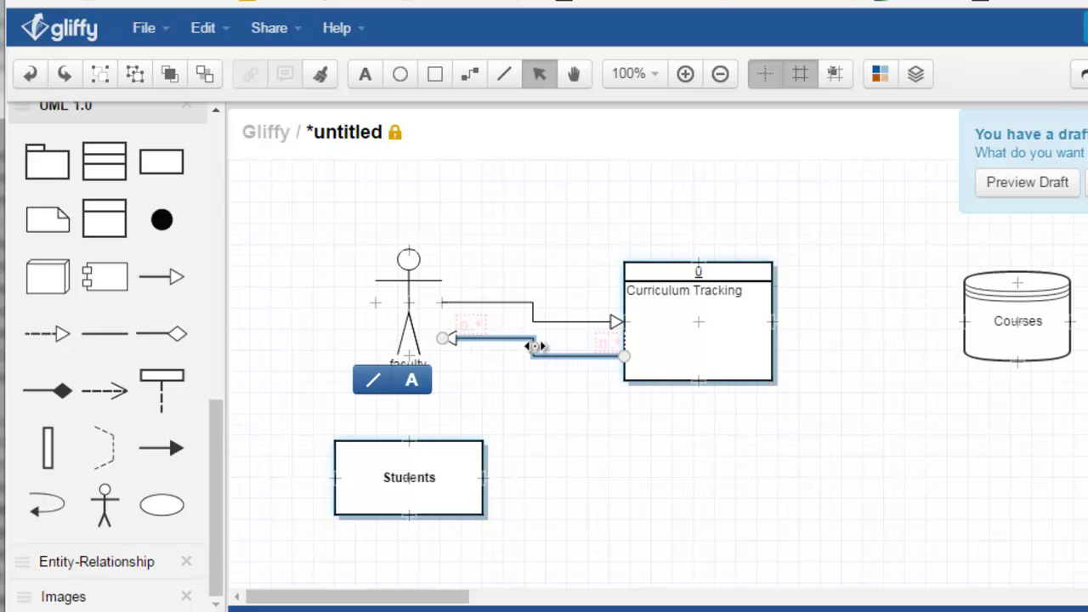
drag(537, 346, 500, 344)
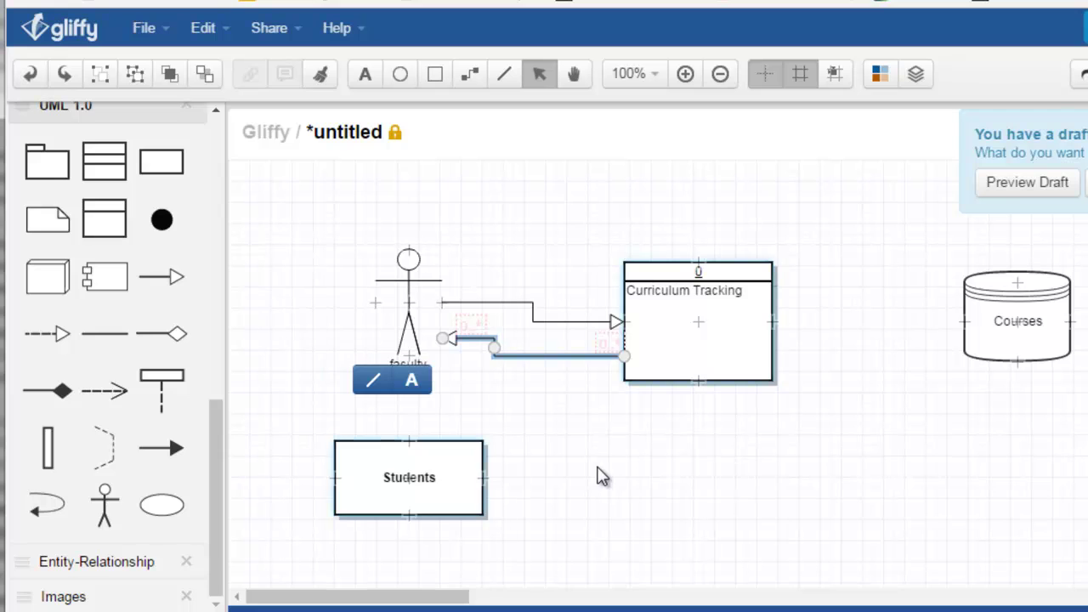
click(597, 474)
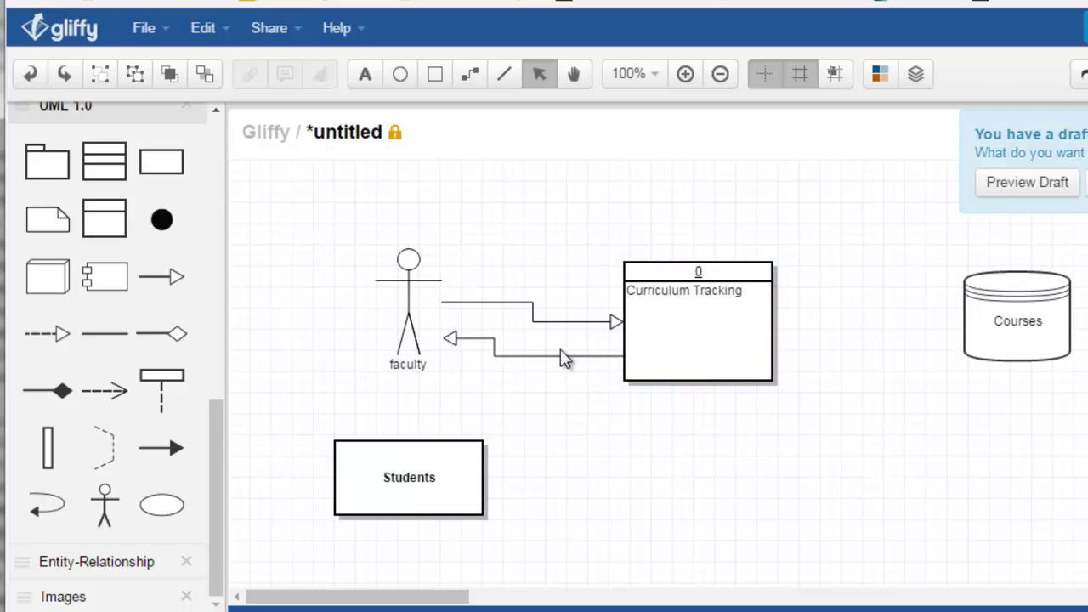
click(505, 305)
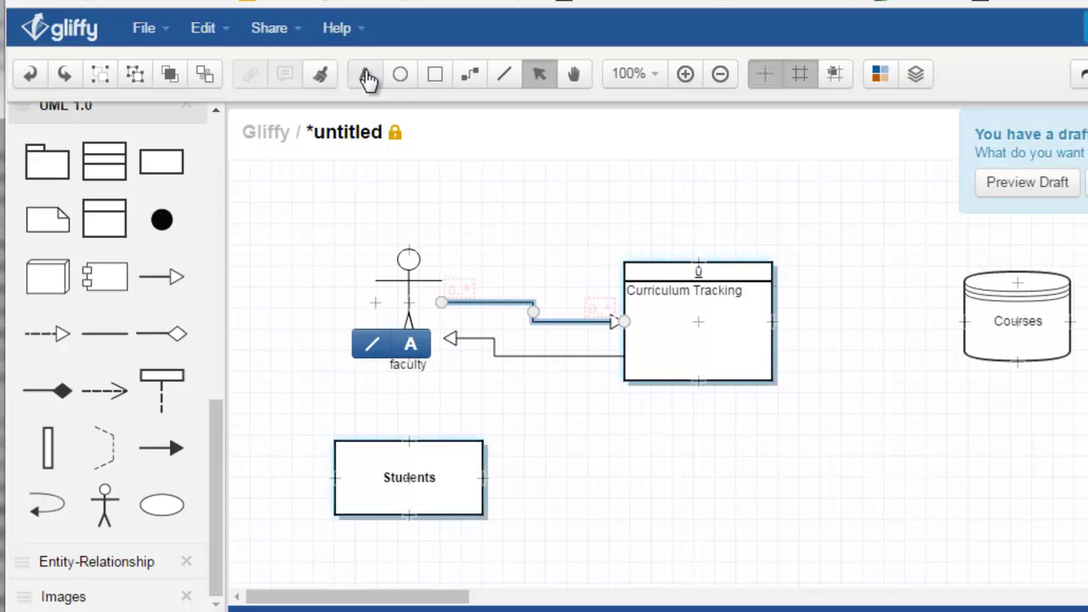
- Label the faculty arrows 'Login' and 'Valid yes/no'
click(365, 76)
text(sdf)
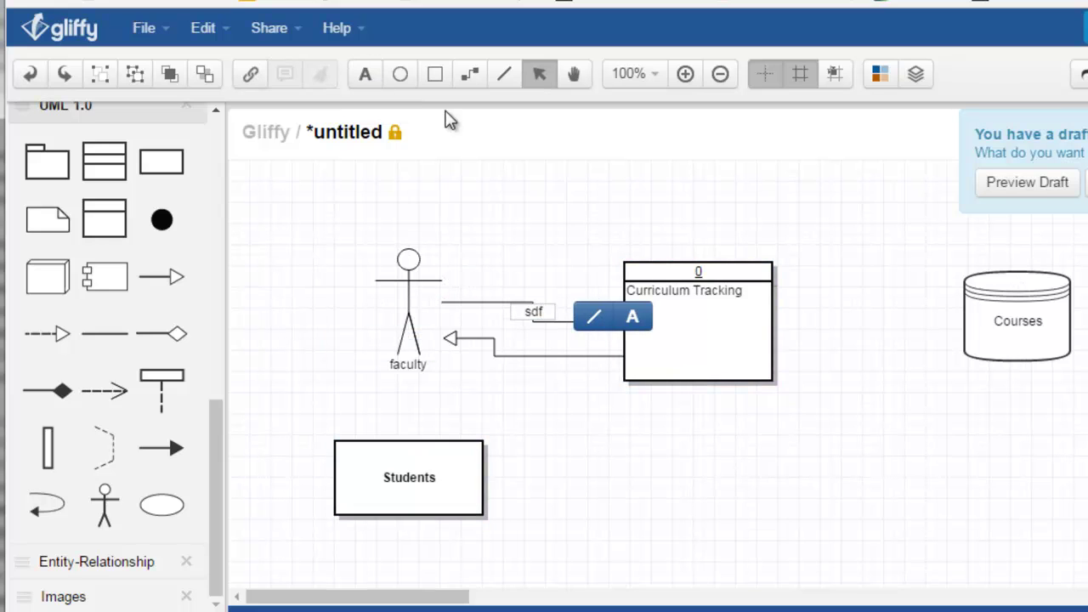
key(BackSpace)
key(BackSpace)
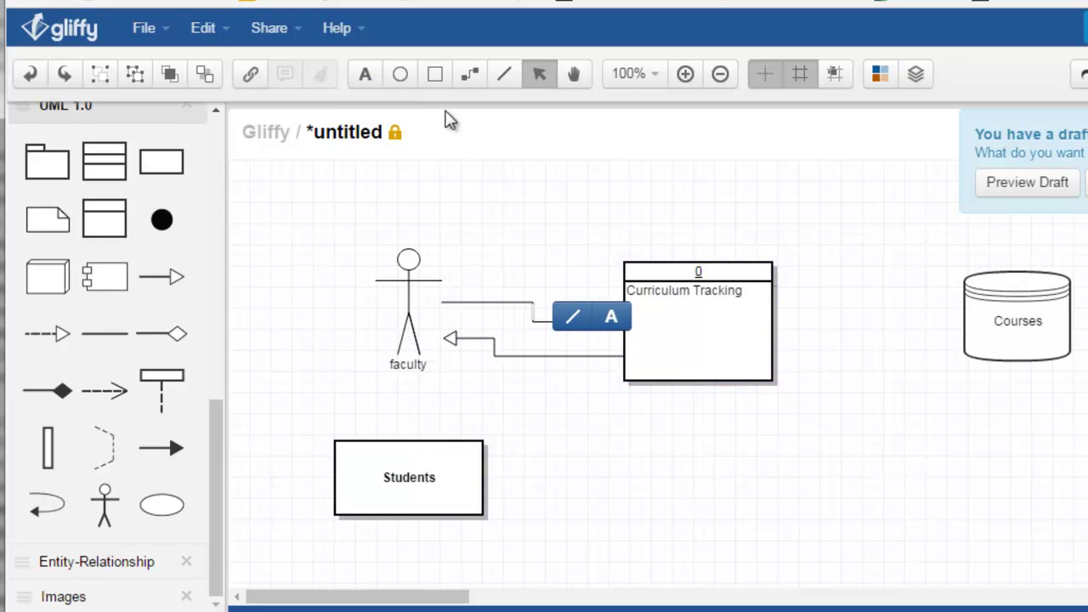
text(Login)
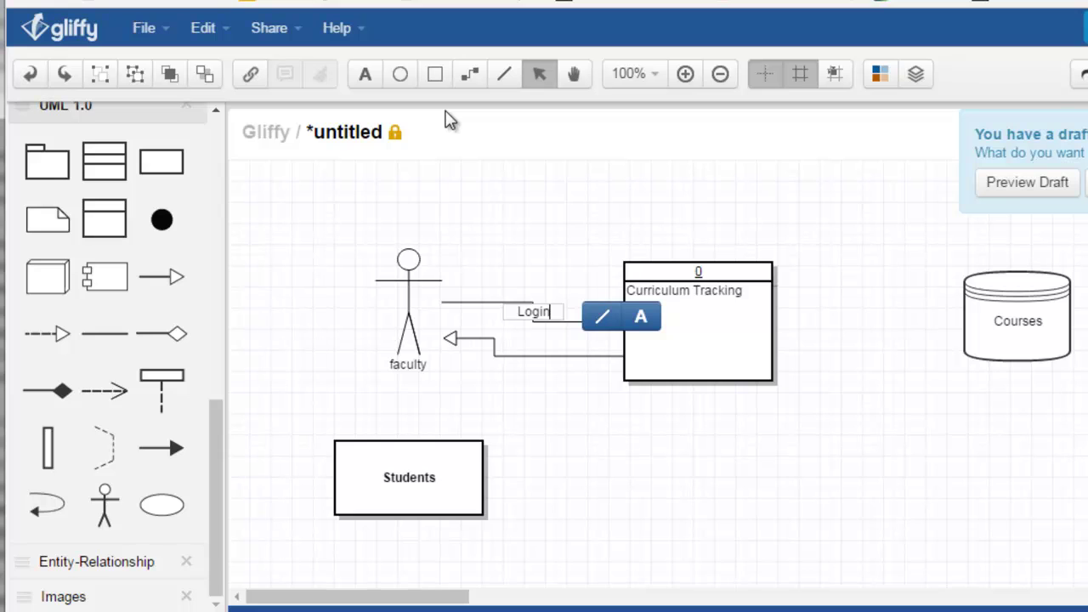
click(520, 360)
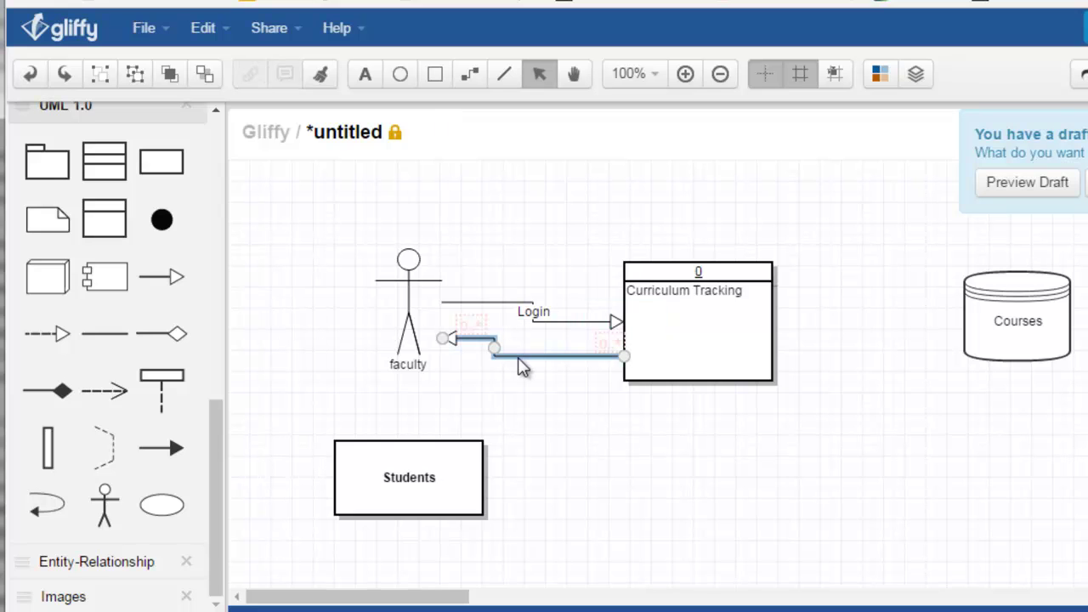
text(Valid)
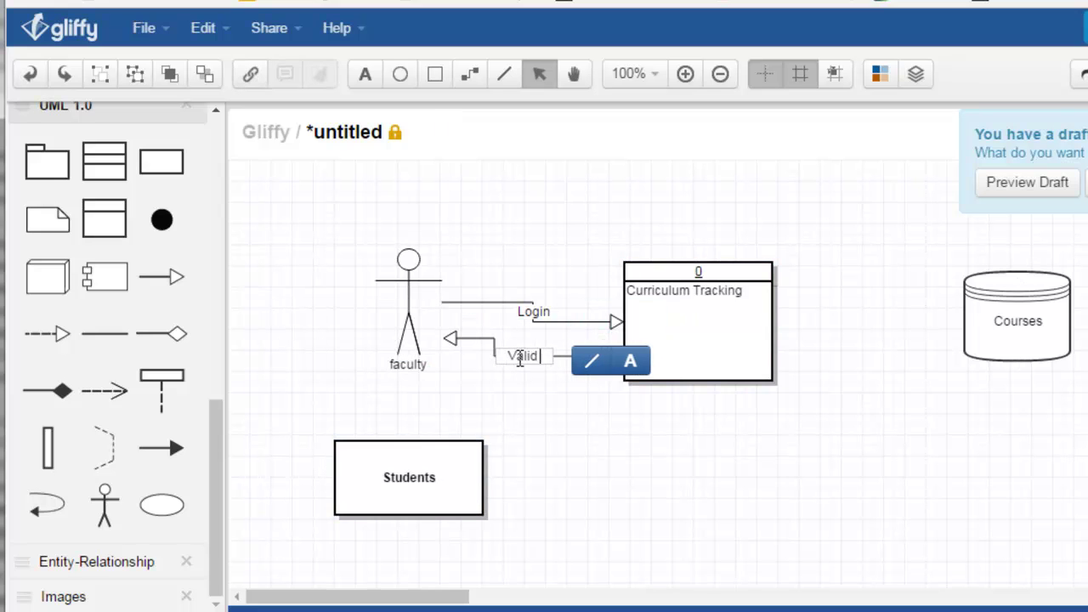
text( yes/no)
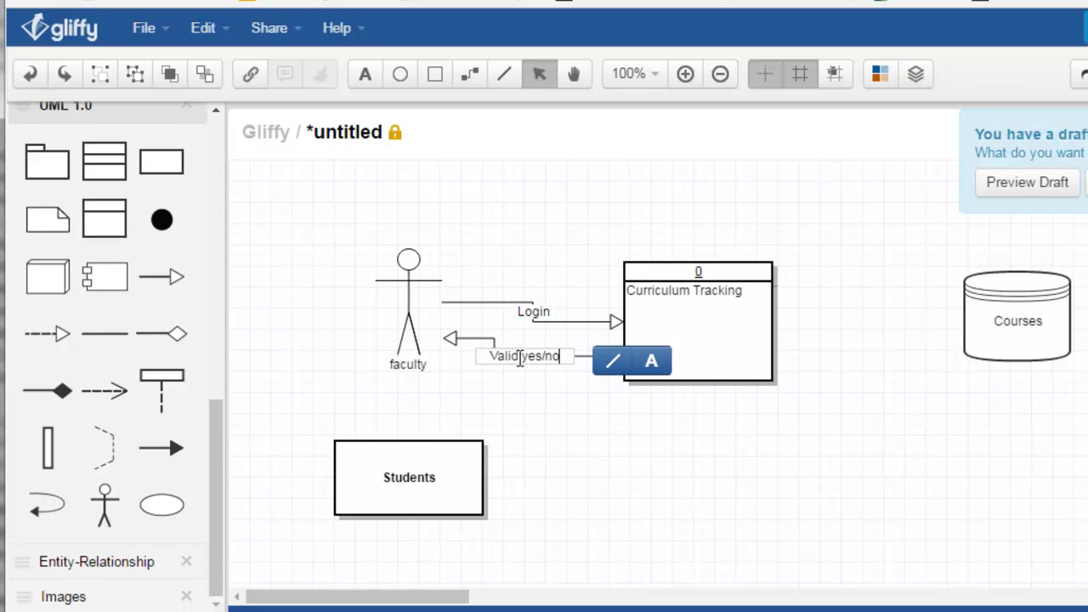
click(570, 430)
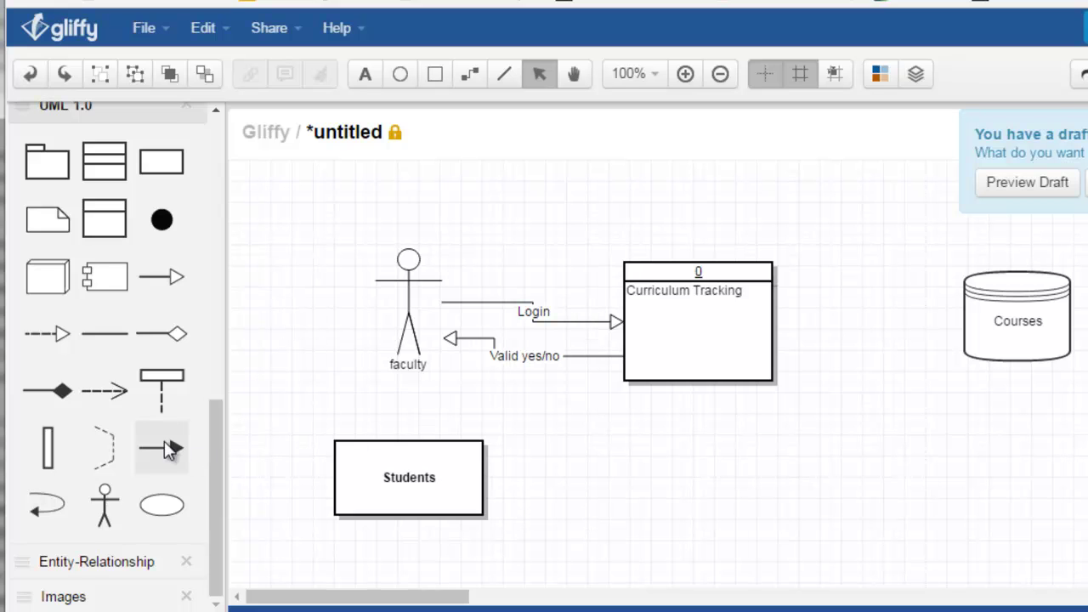
- Link Students up to the bottom of Curriculum Tracking with an arrow labelled 'Course Reviews'
drag(170, 445, 77, 480)
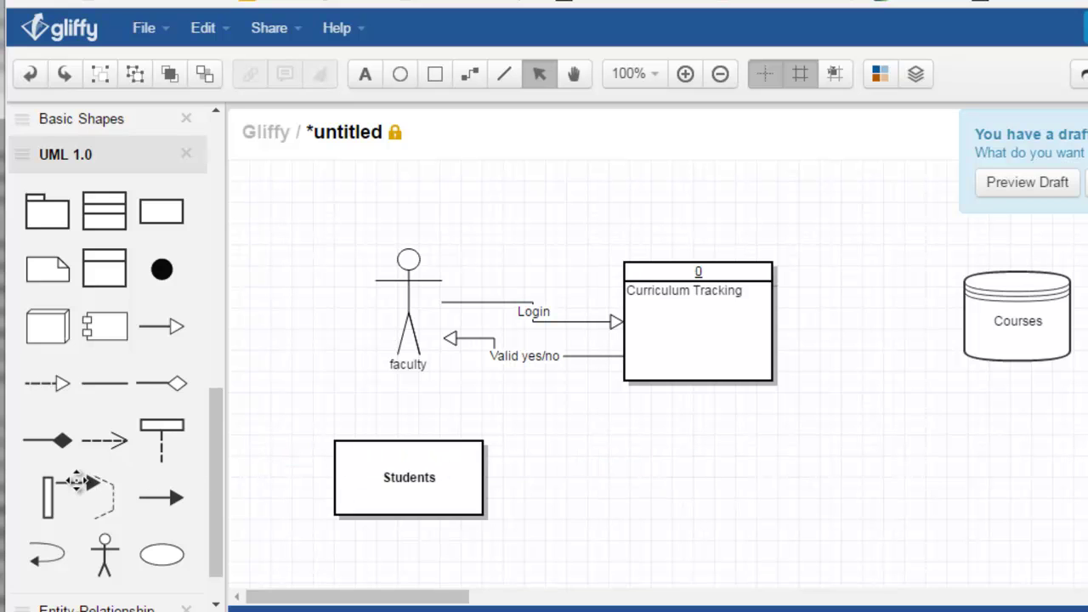
drag(158, 330, 489, 477)
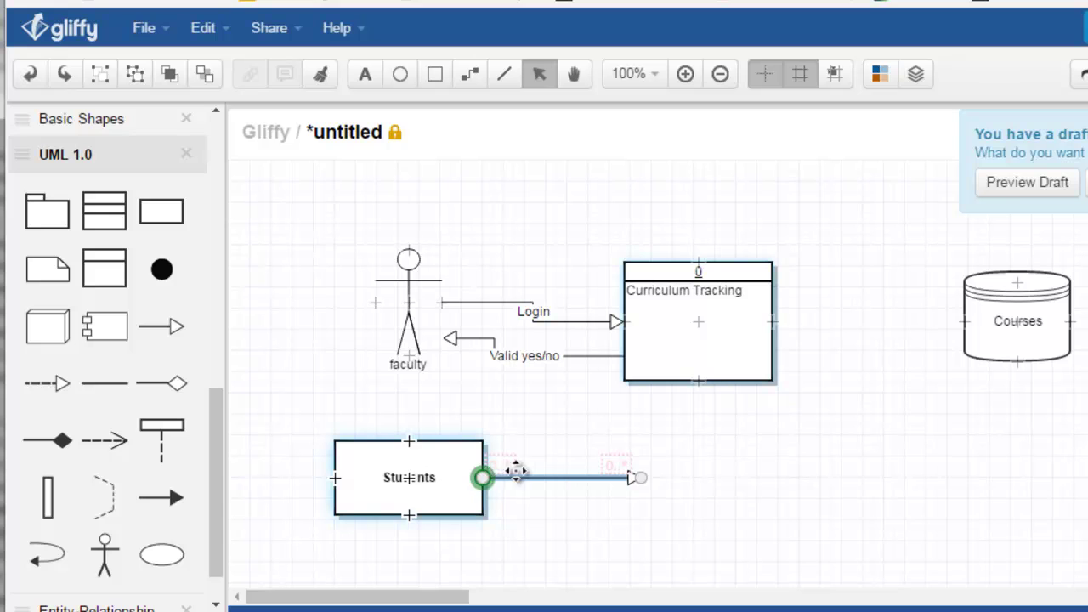
drag(652, 473, 697, 383)
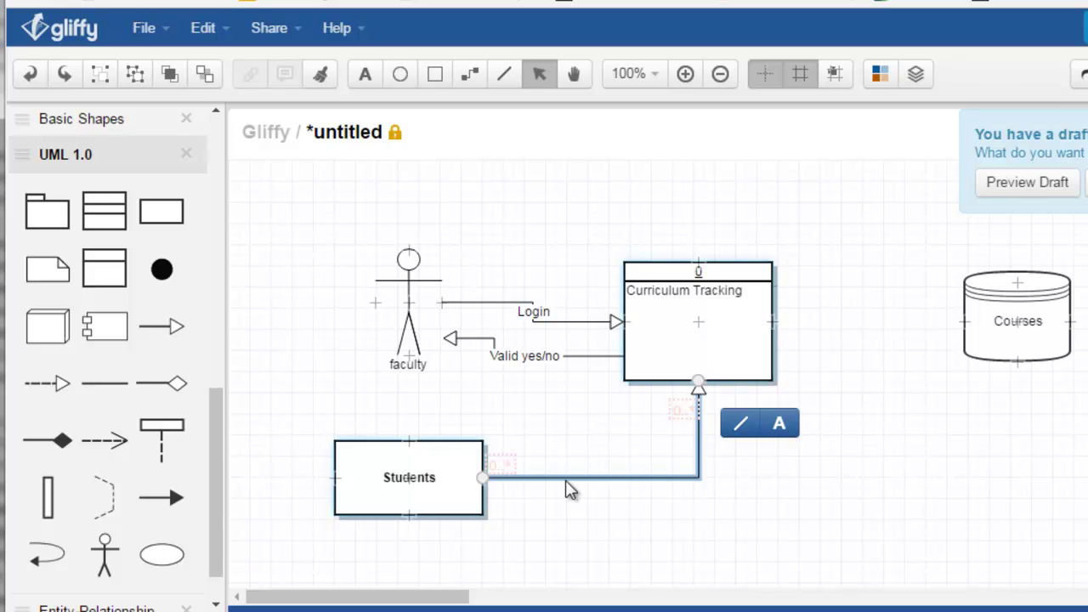
text(Cou)
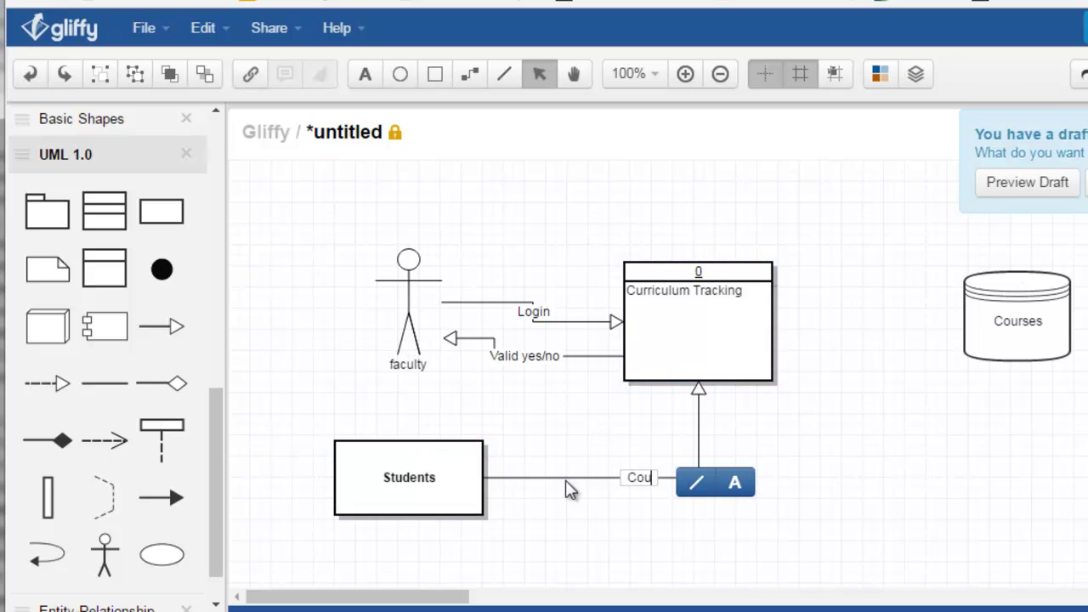
text(rse Reviews)
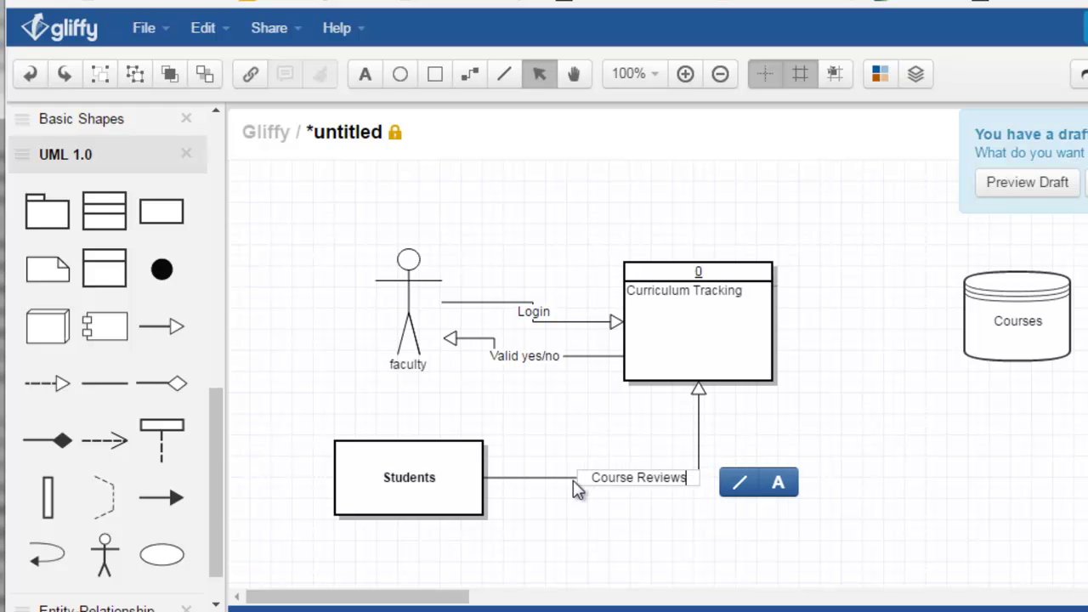
click(609, 532)
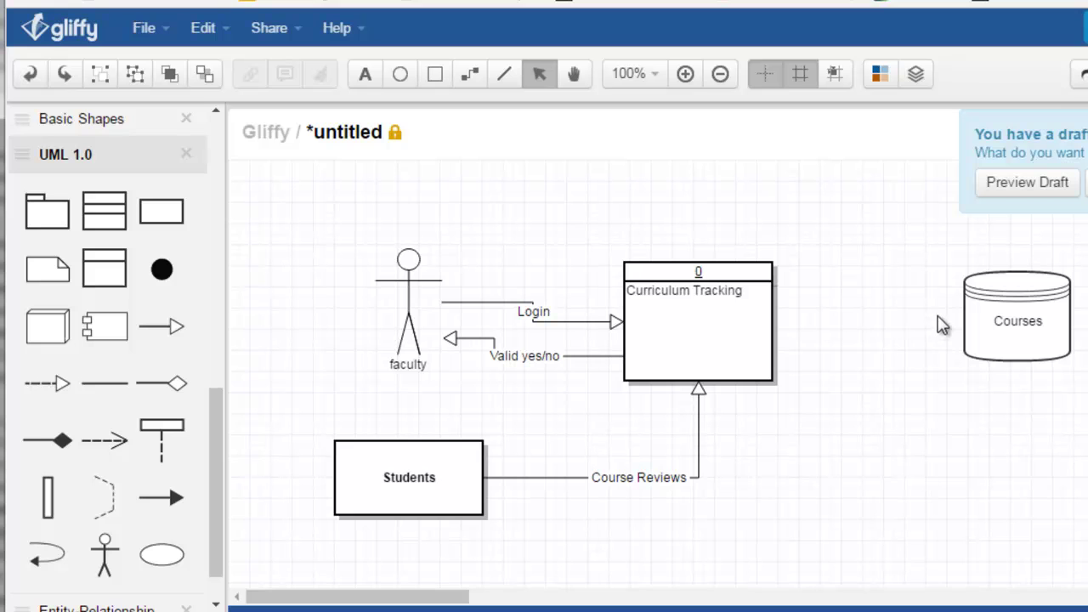
- Connect the Courses database to Curriculum Tracking's right side with an arrow labelled 'Courses'
drag(940, 318, 818, 322)
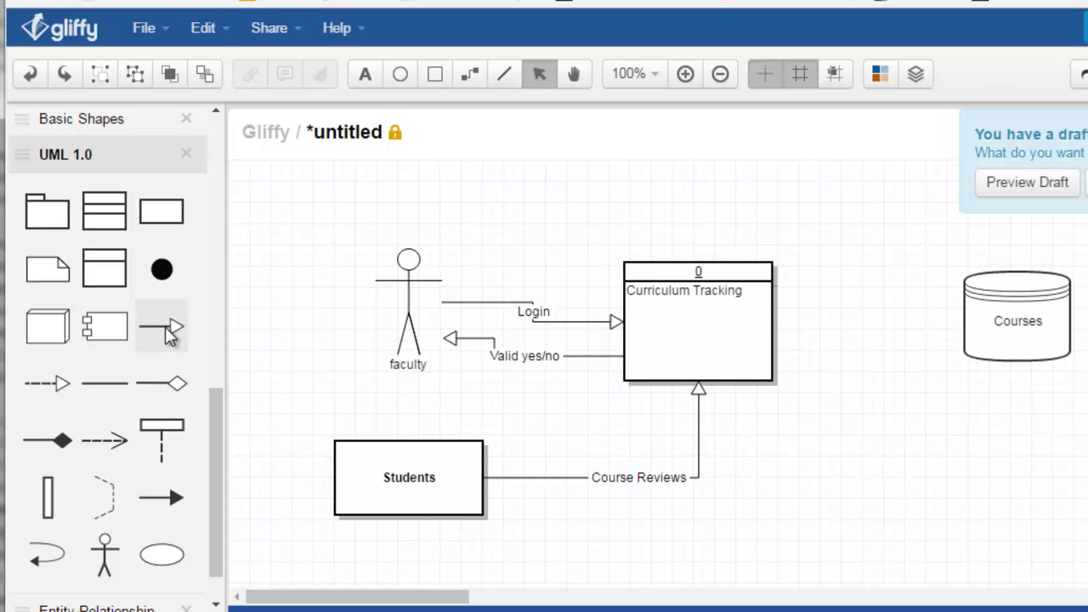
drag(168, 334, 758, 325)
text(C)
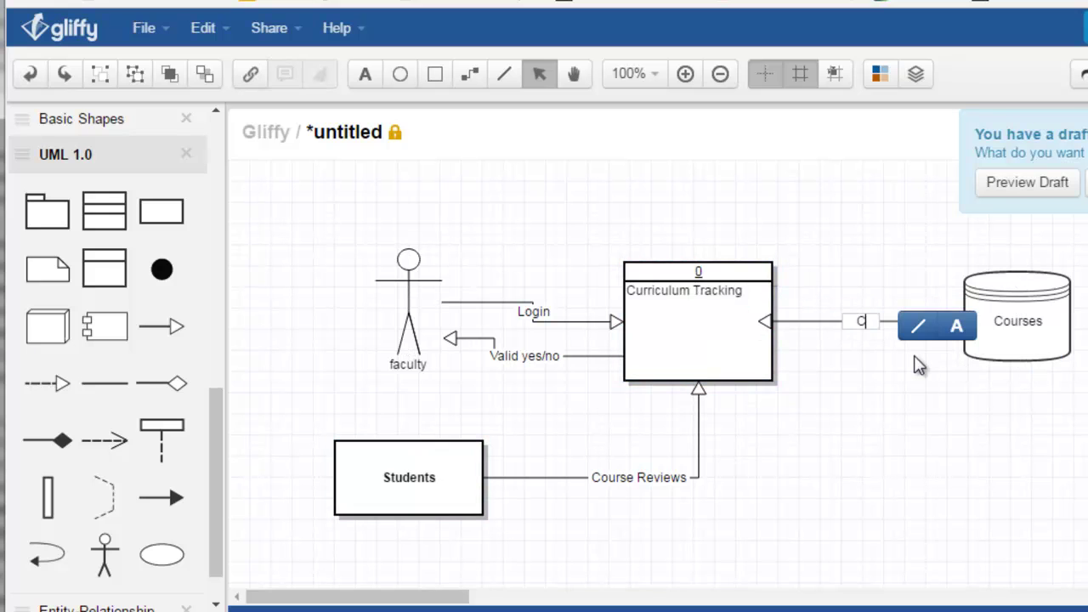
text(ourses)
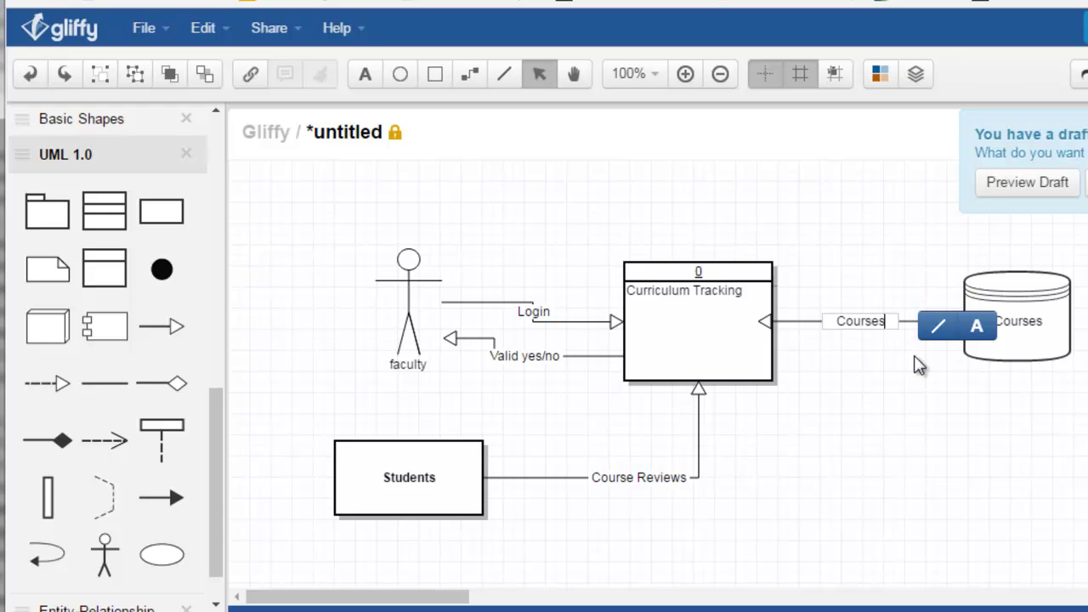
key(Return)
click(920, 365)
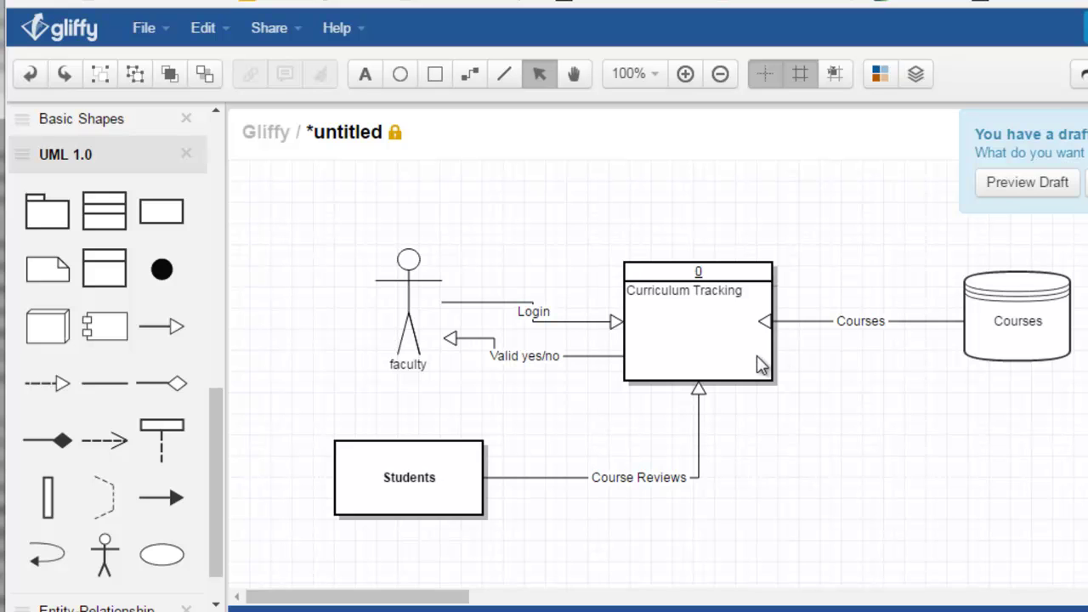
click(770, 320)
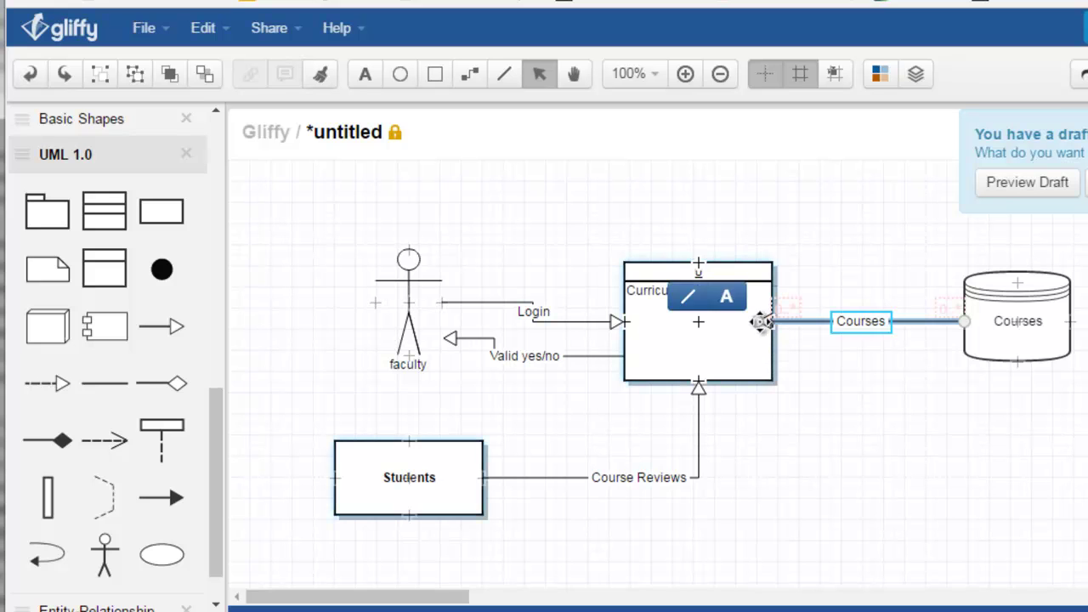
click(819, 398)
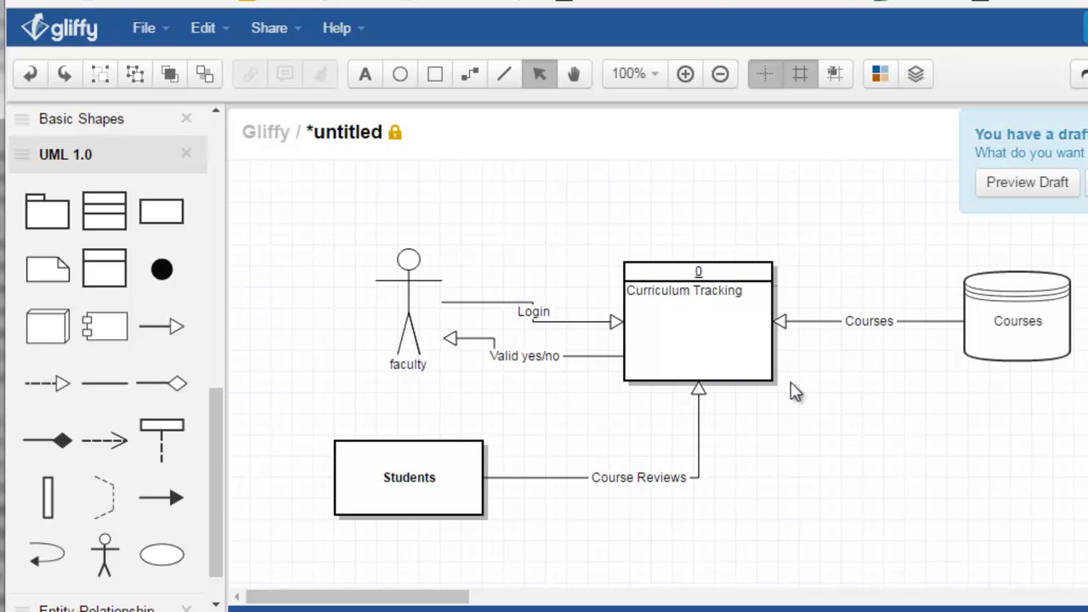
click(168, 41)
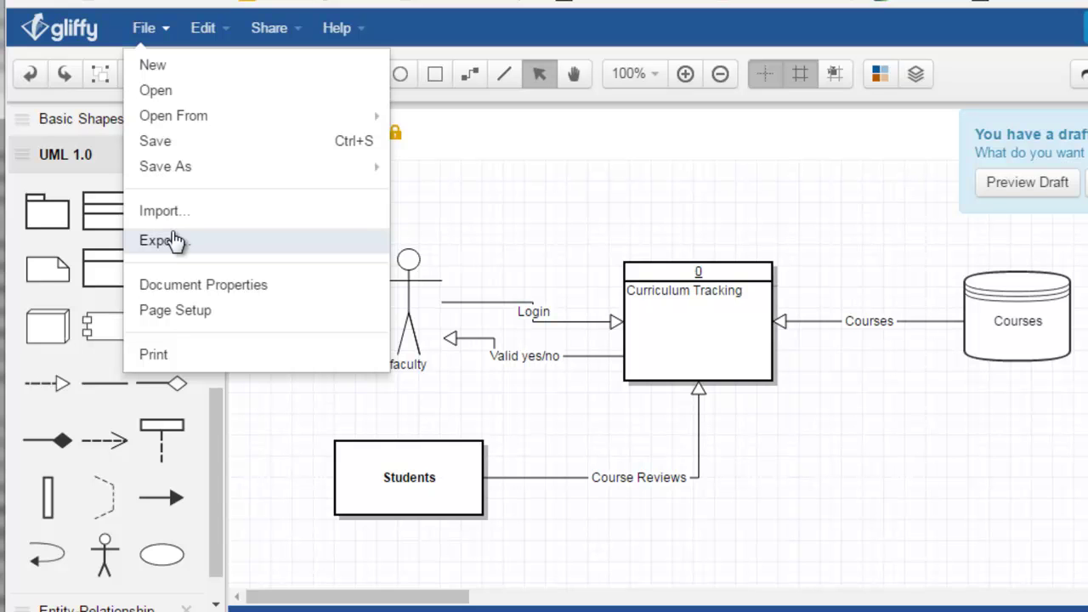
click(567, 201)
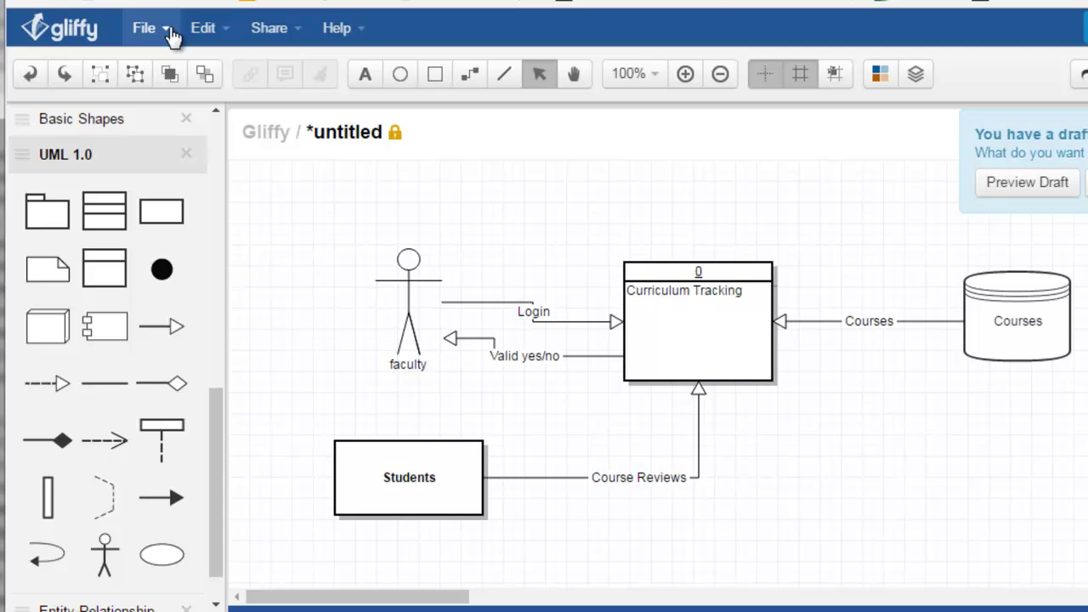